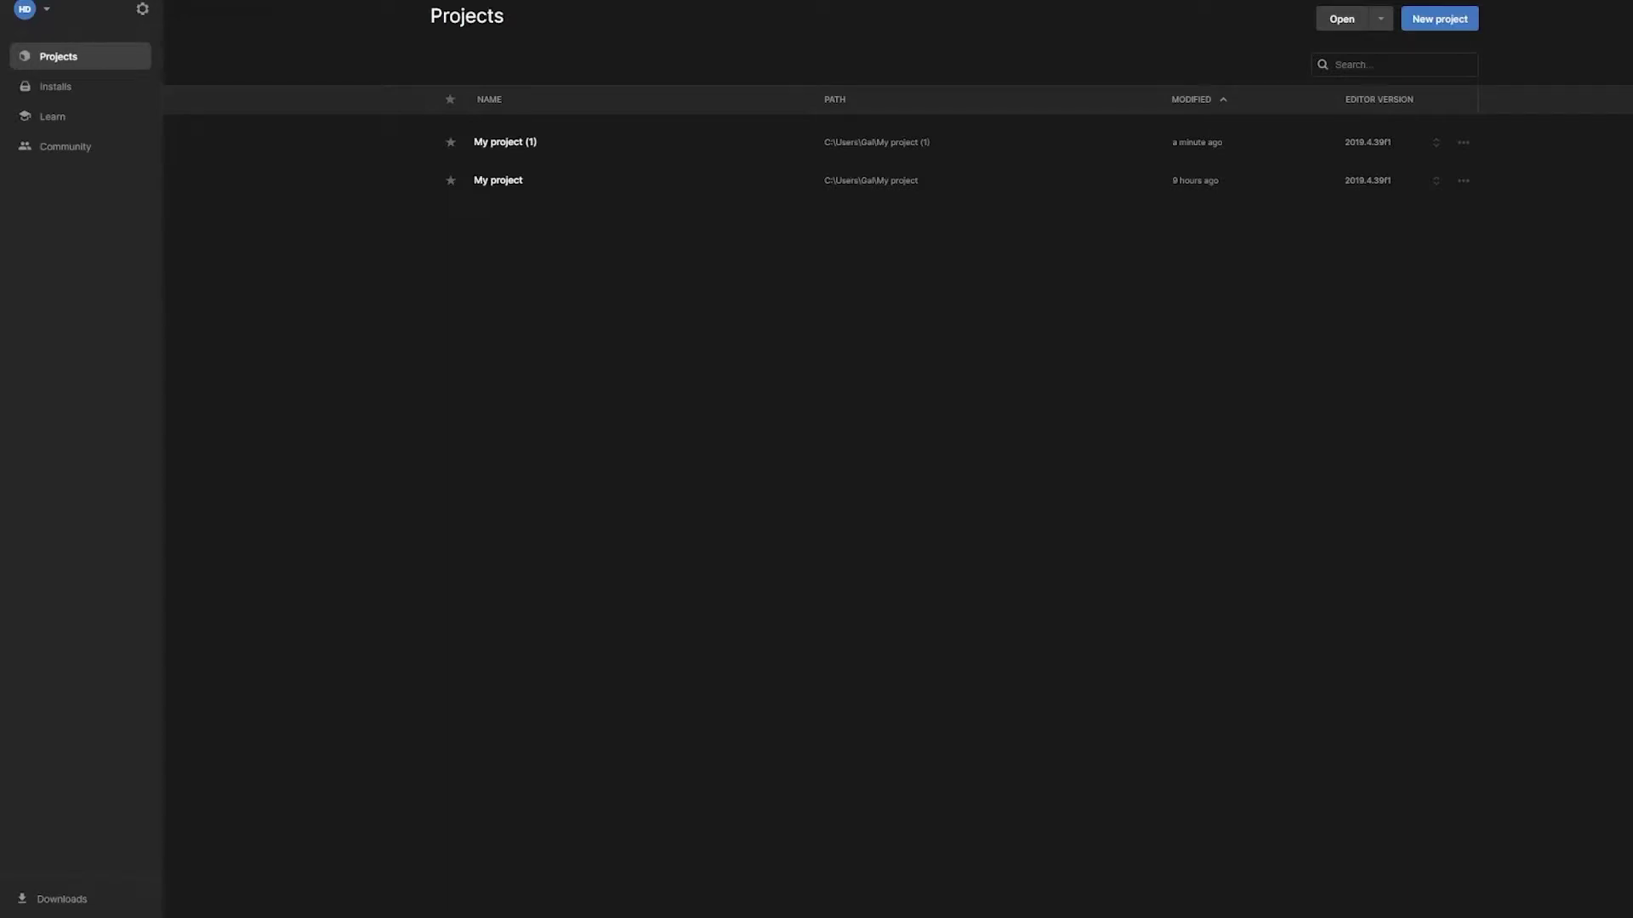
# - Create a new 3D project from Unity Hub
pyautogui.click(1434, 25)
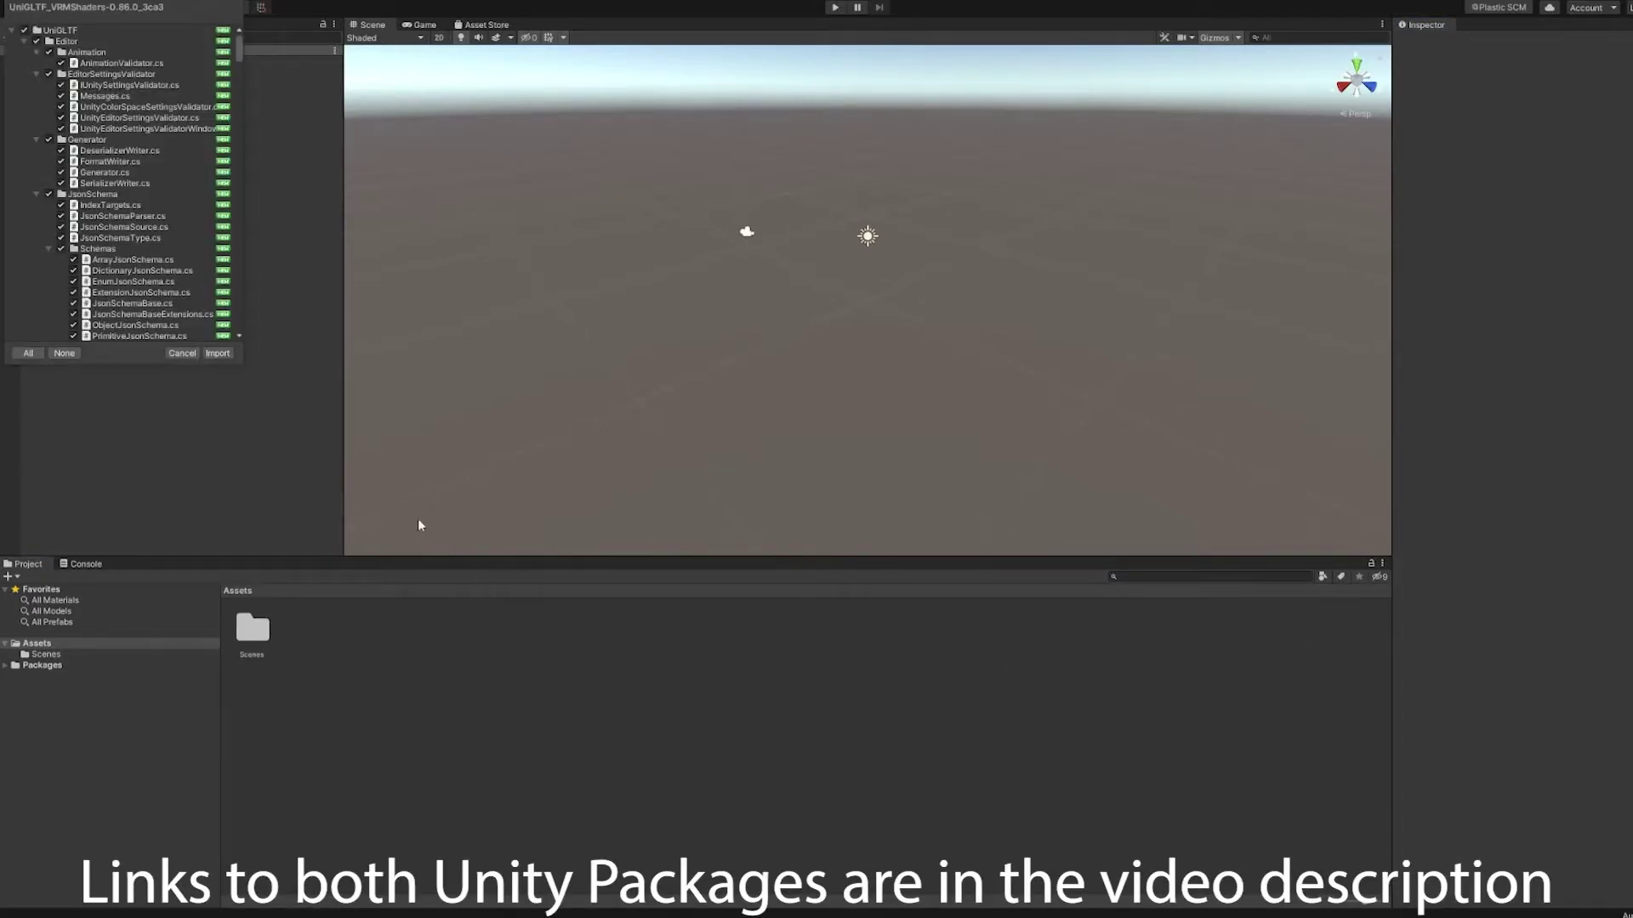
# - Import the UniGLTF/VRMShaders and UniVRM packages, accepting all recommended project settings
pyautogui.click(220, 353)
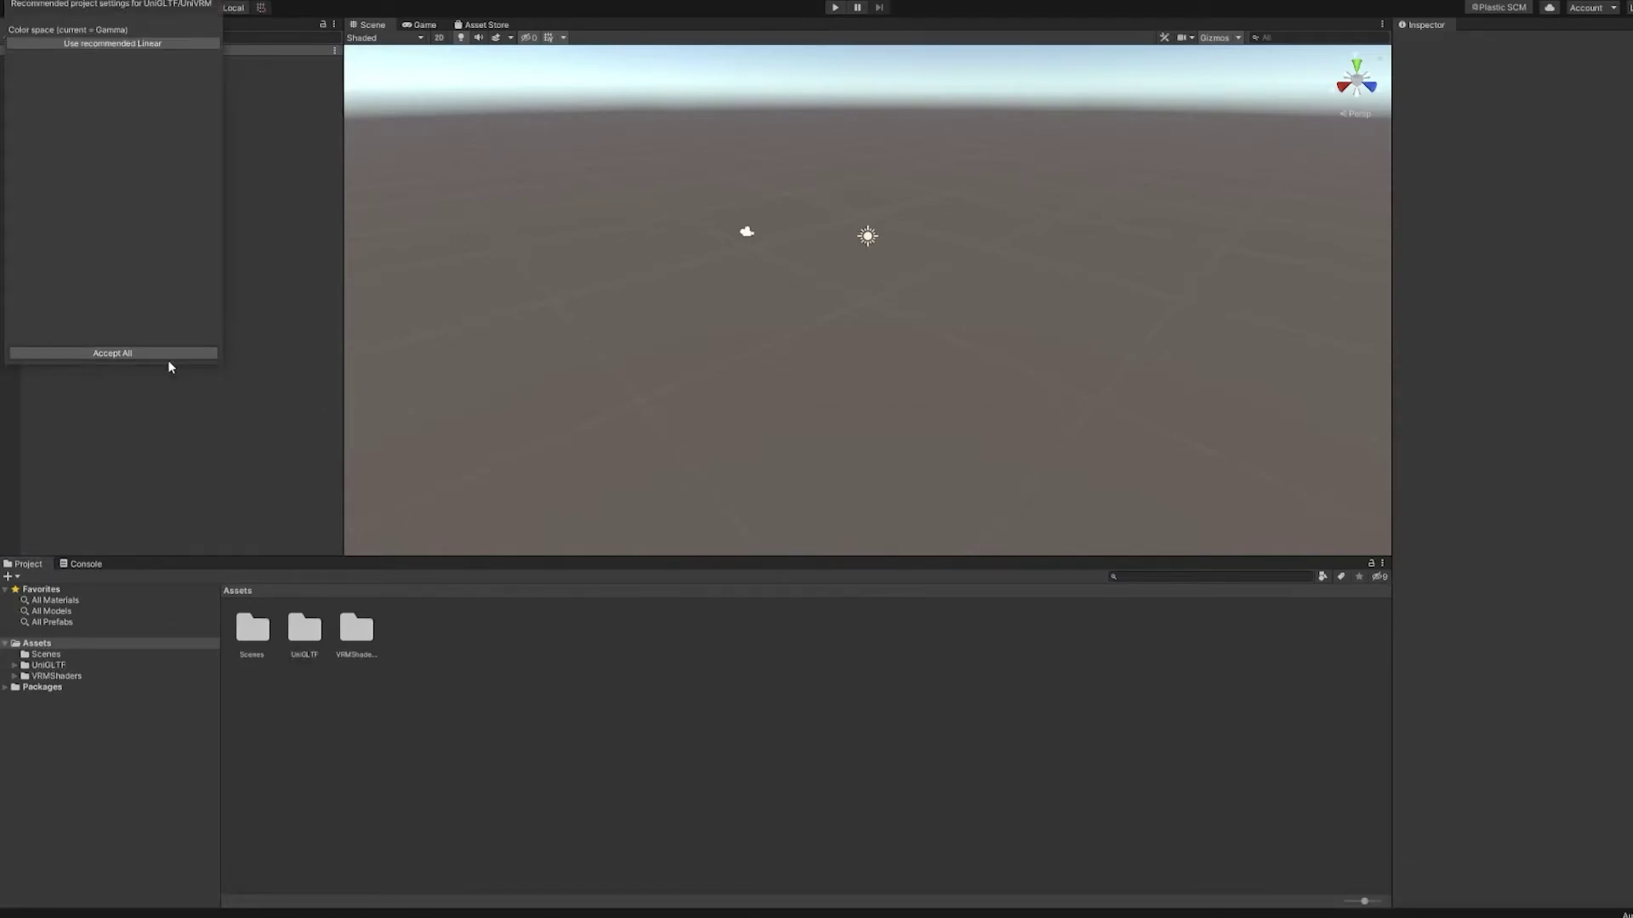
pyautogui.click(166, 356)
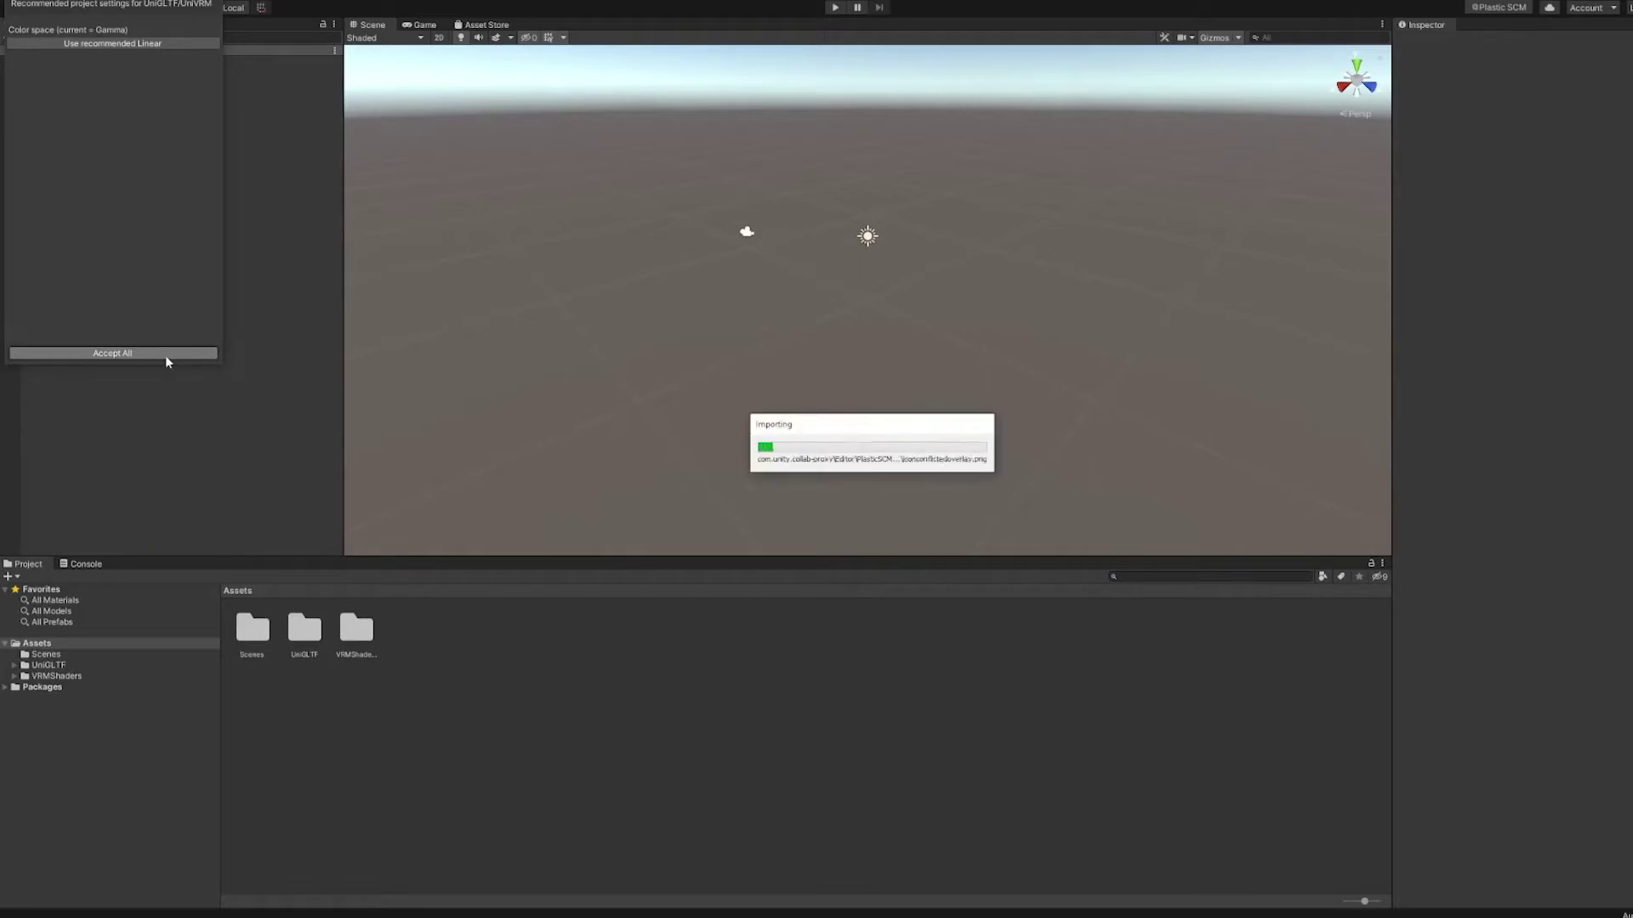
pyautogui.click(165, 356)
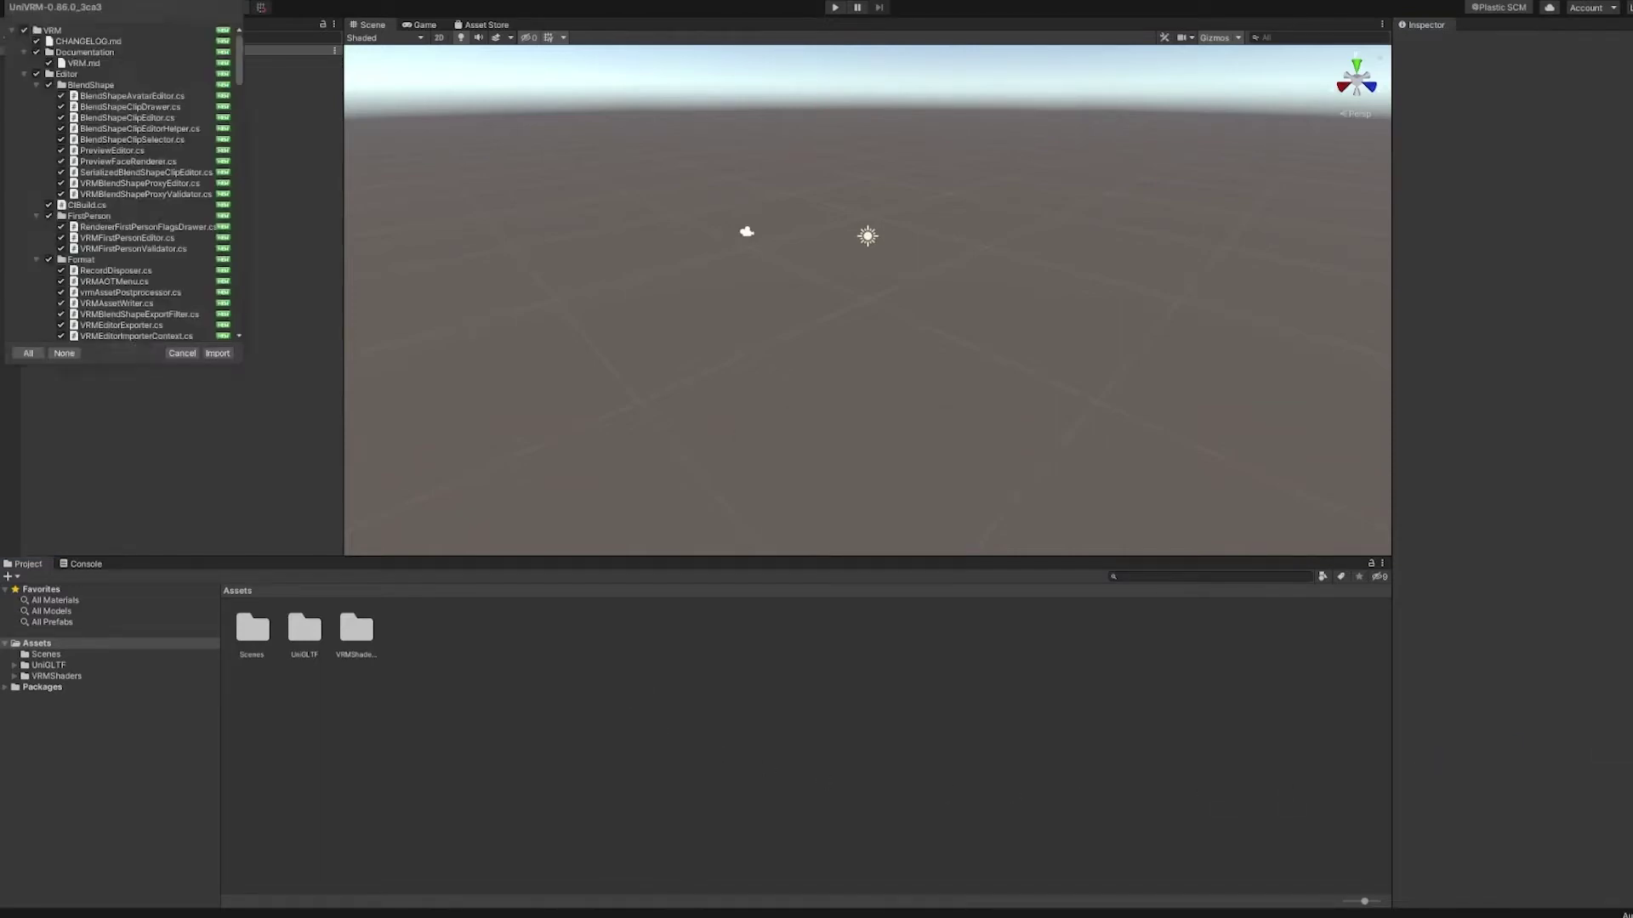
pyautogui.click(218, 353)
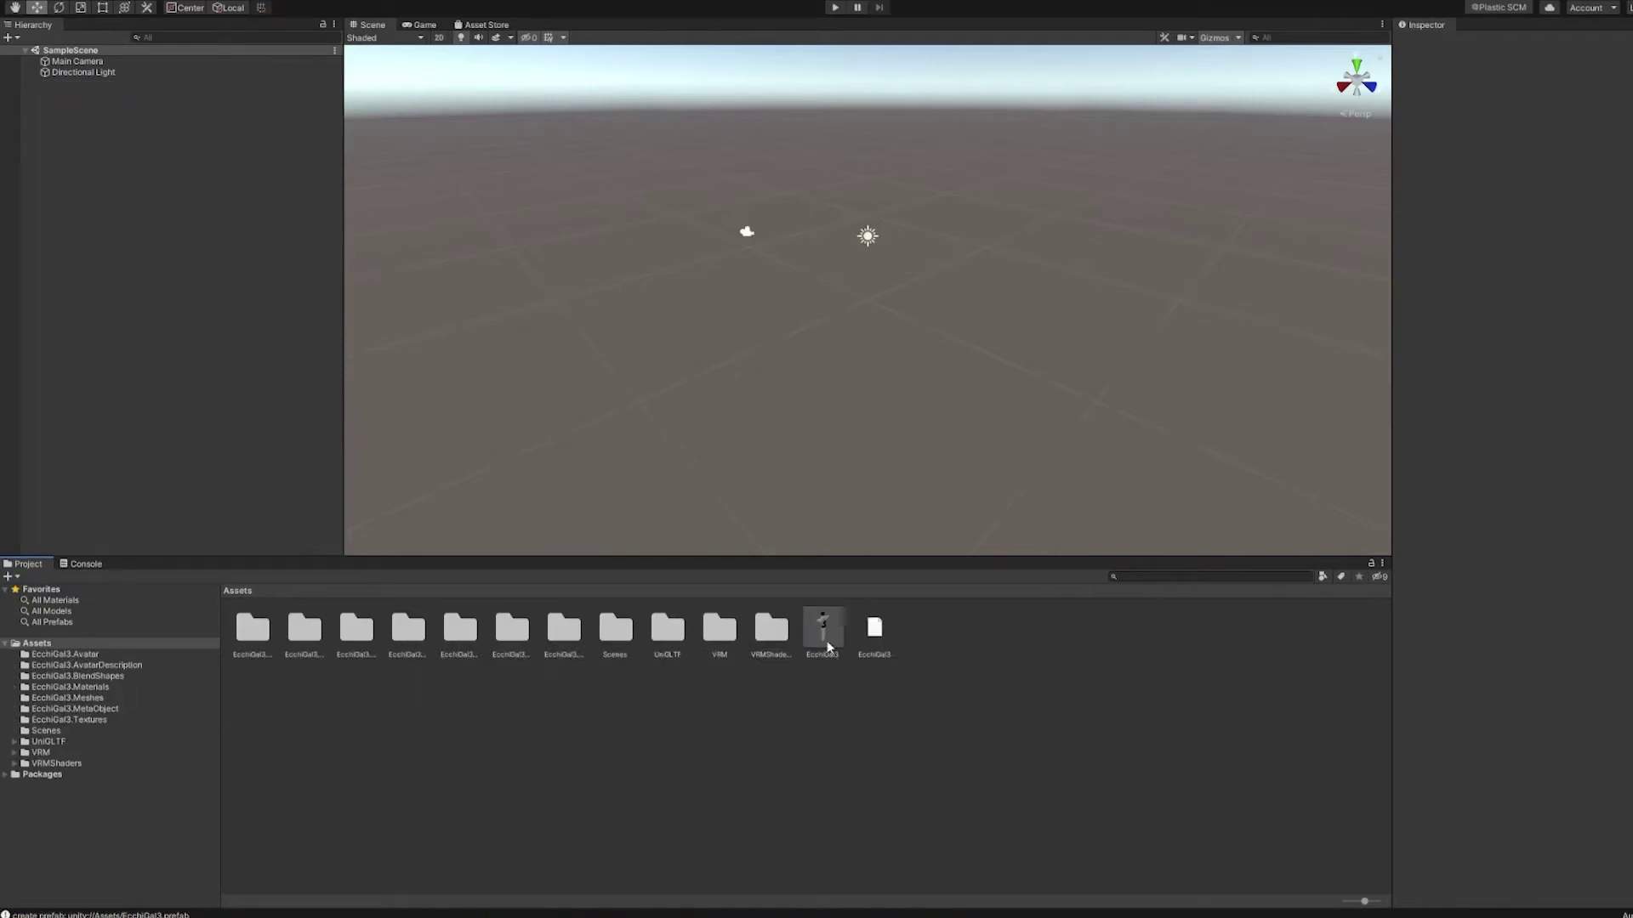
# - Drag the EcchiGal3 prefab into the Scene view and pan to centre the avatar
pyautogui.moveTo(823, 631); pyautogui.dragTo(818, 311)
pyautogui.moveTo(818, 311); pyautogui.dragTo(641, 296, button='right')
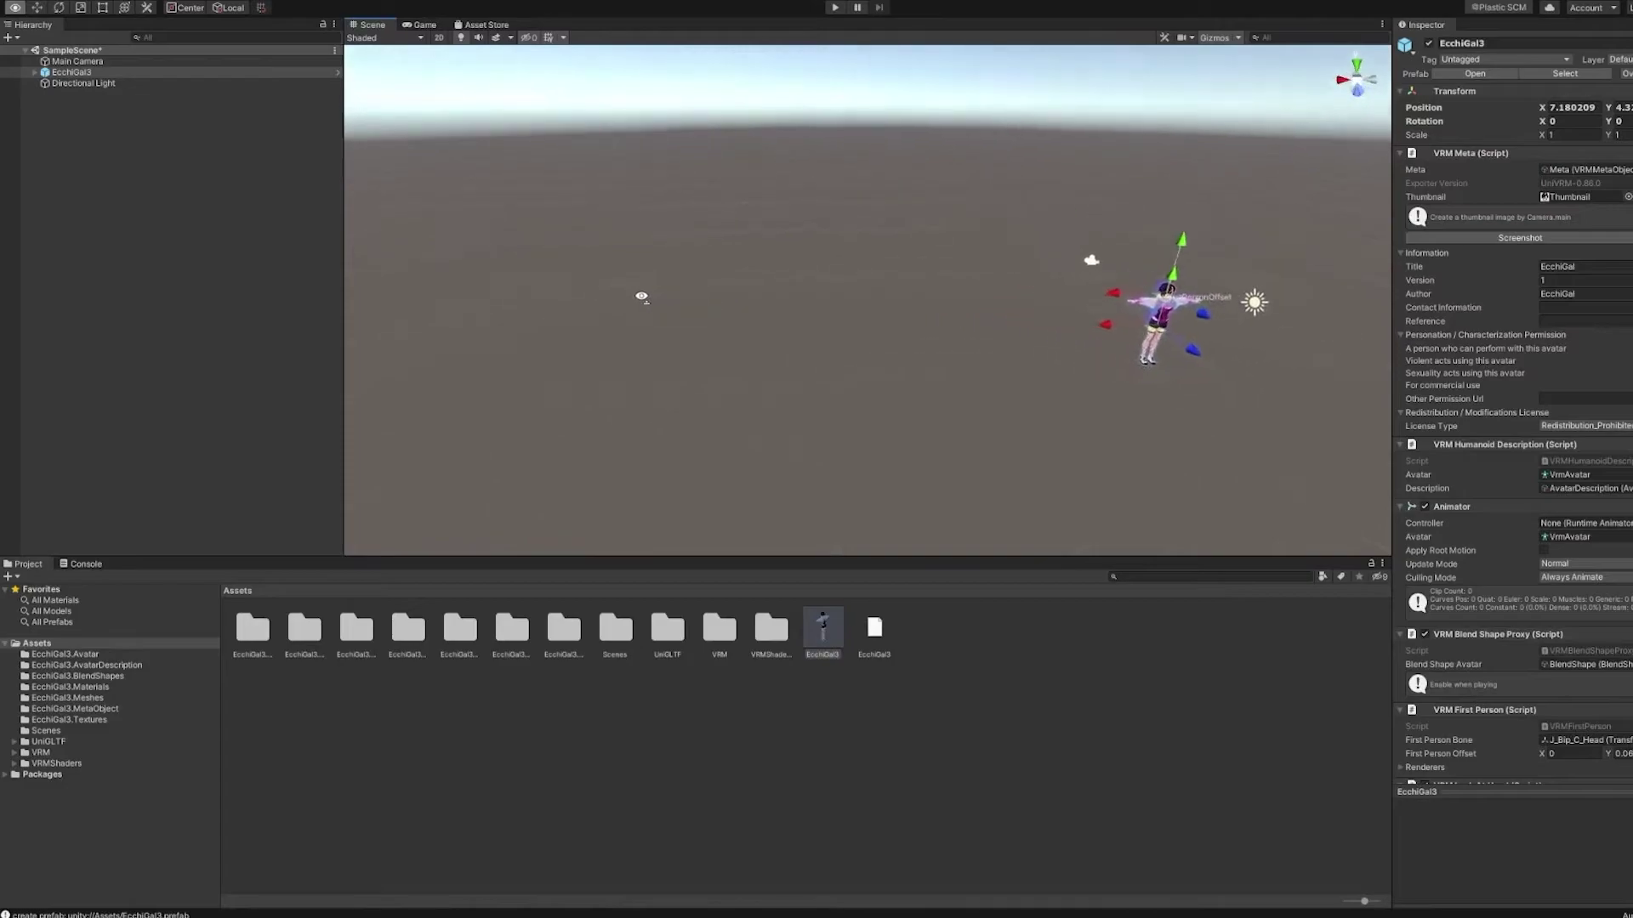
pyautogui.moveTo(1111, 386); pyautogui.dragTo(1005, 388, button='middle')
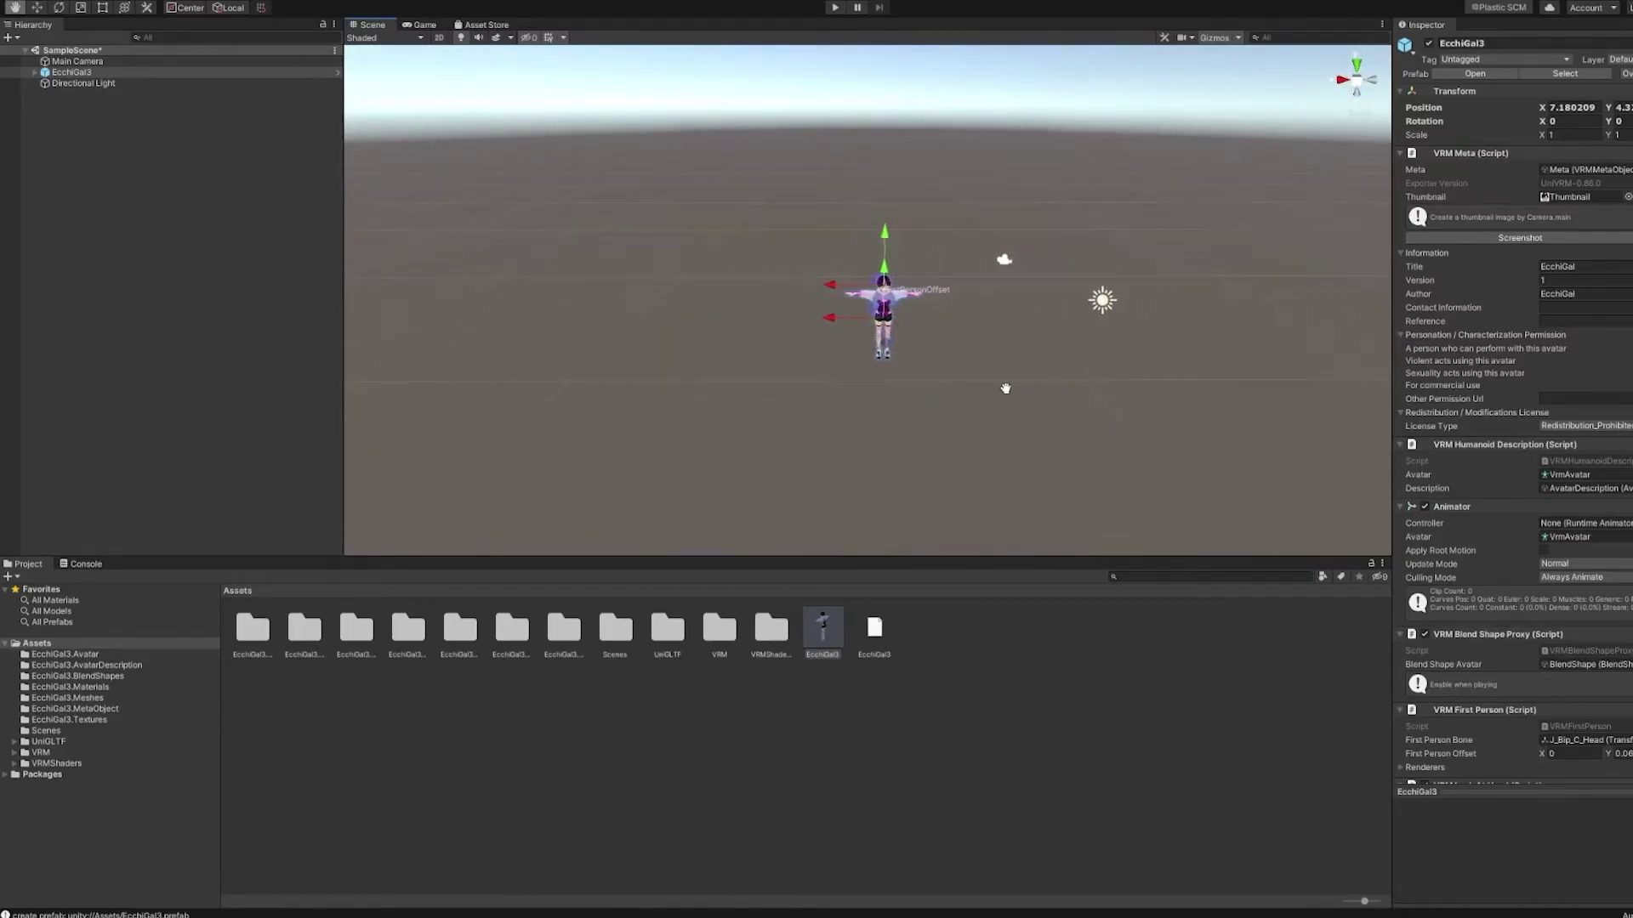
pyautogui.scroll(5, 946, 362)
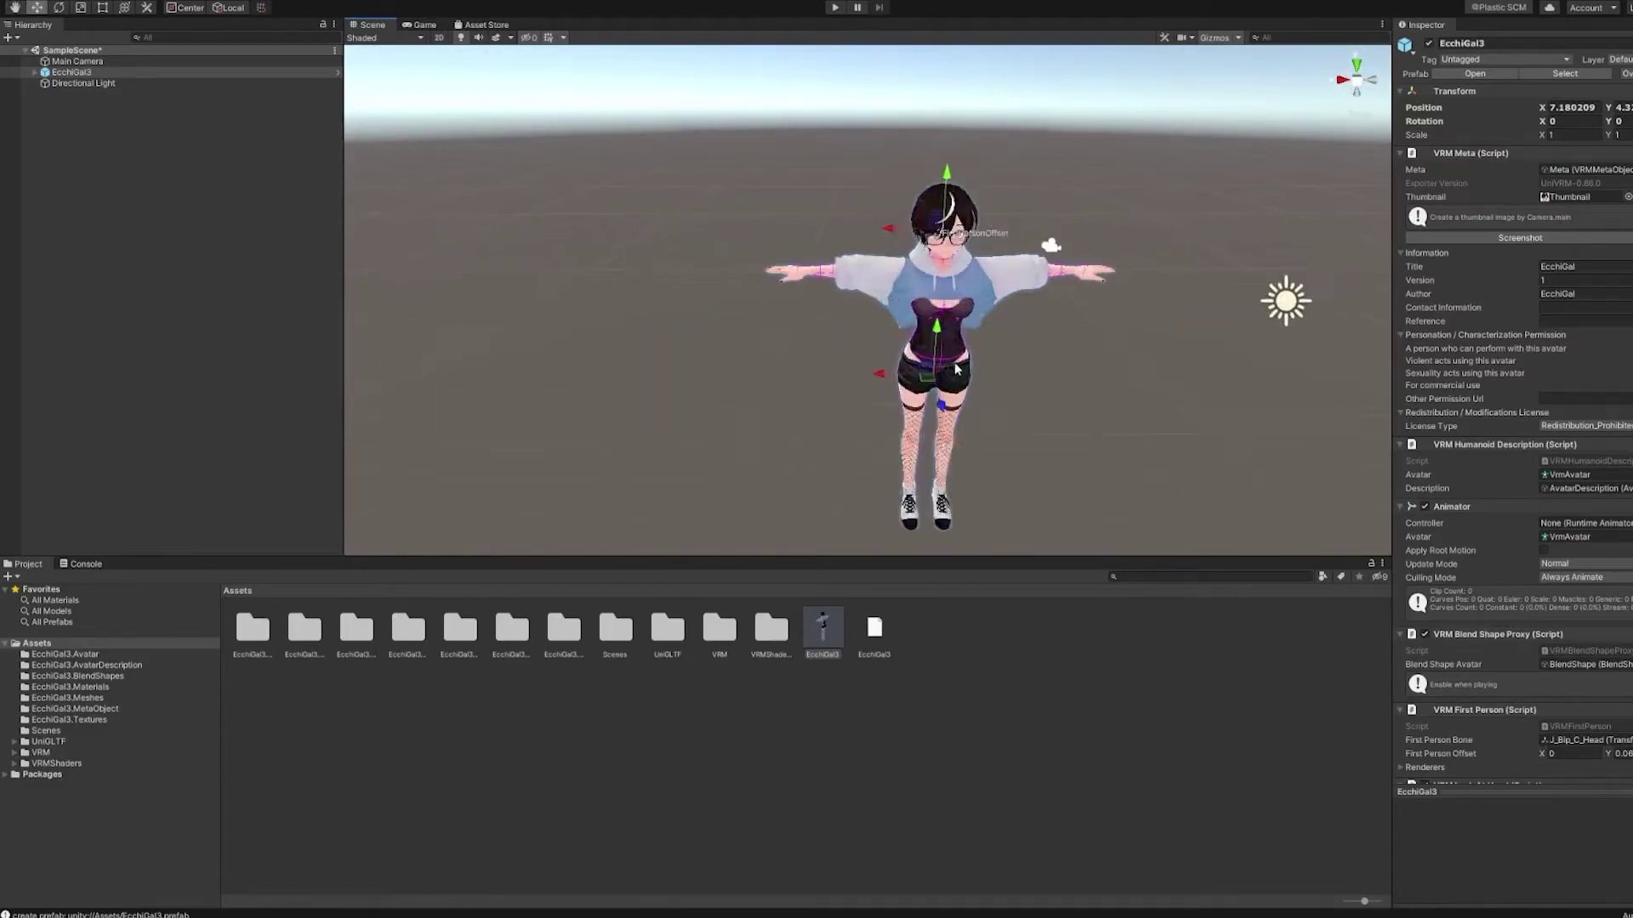
pyautogui.scroll(1, 983, 368)
pyautogui.scroll(3, 1043, 375)
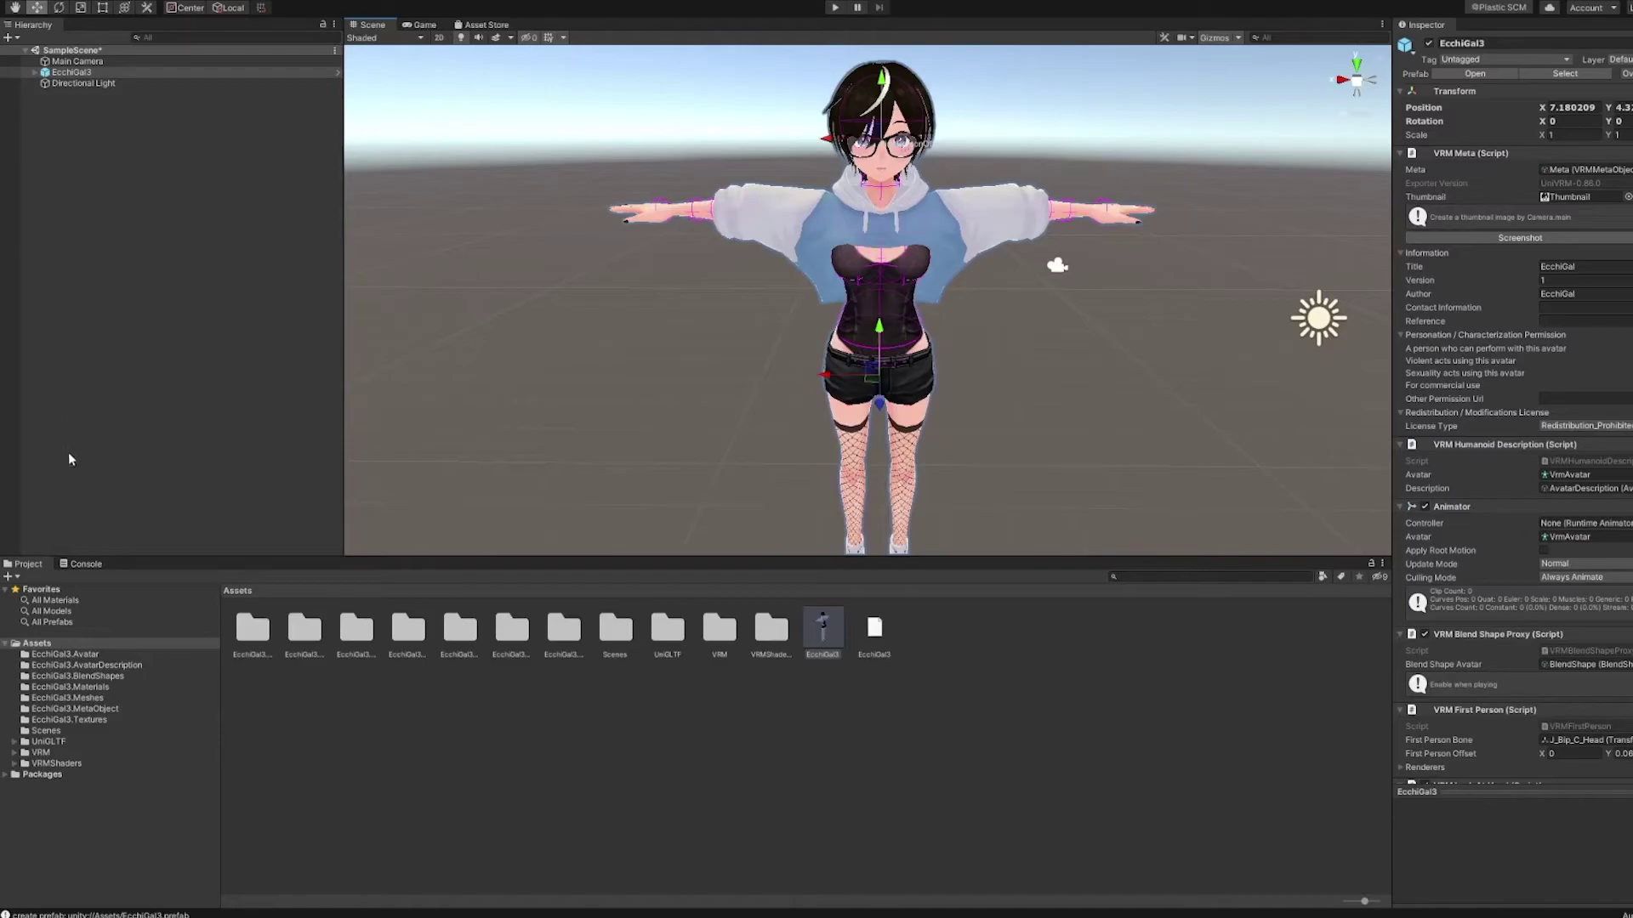
# - Inspect the glasses frame and lens materials, then open the EcchiGal3.BlendShapes folder
pyautogui.click(80, 686)
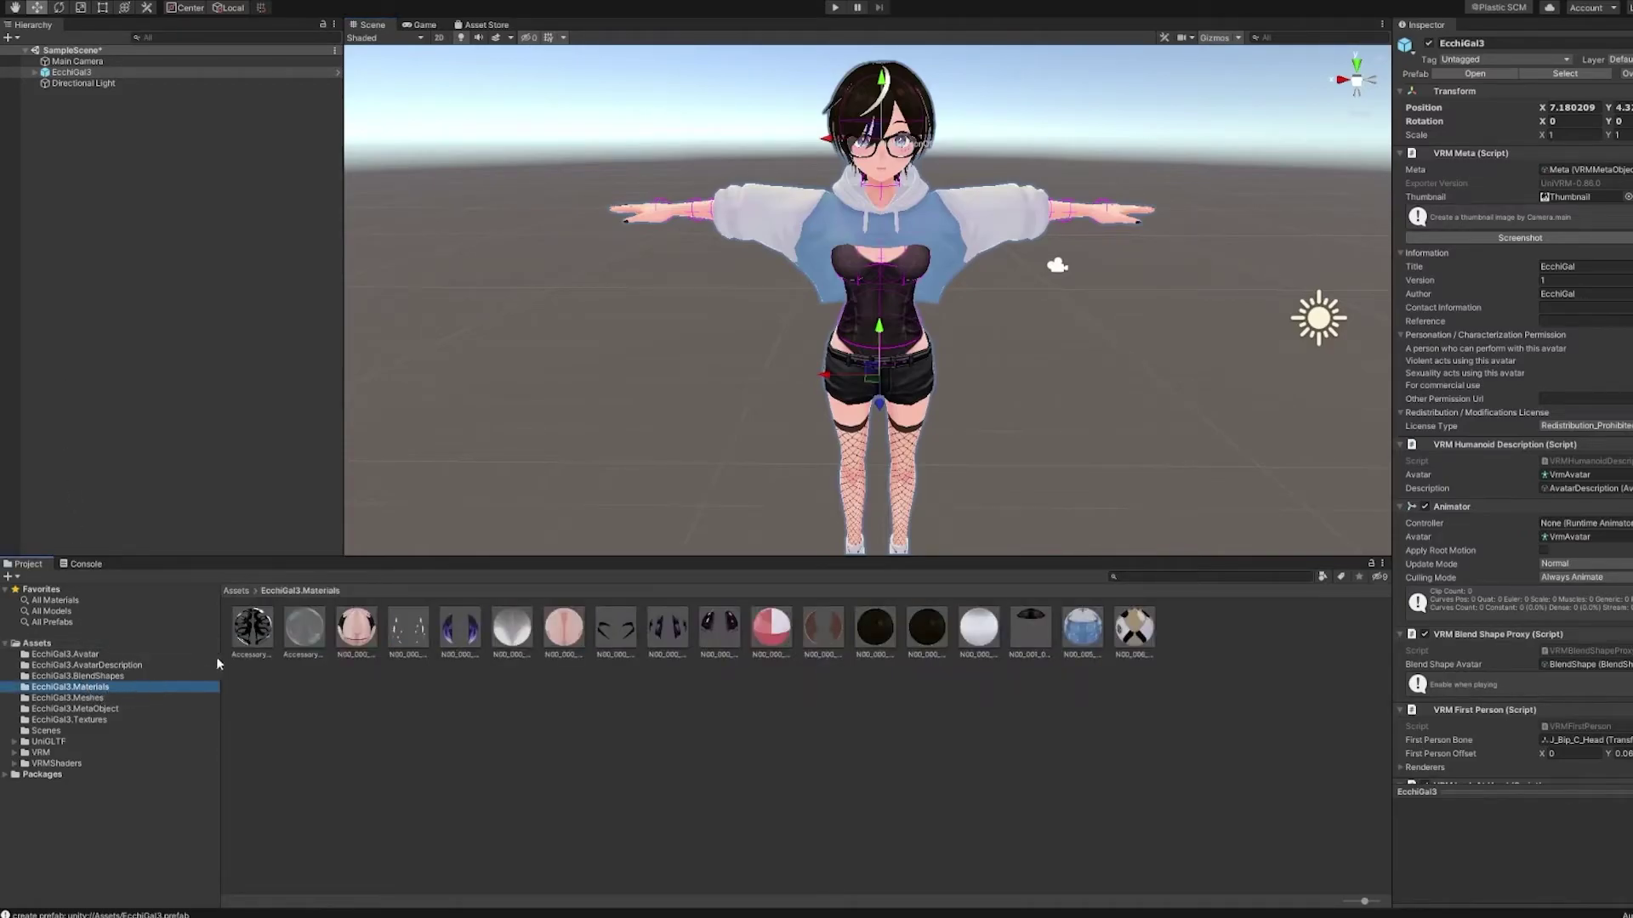
pyautogui.click(248, 639)
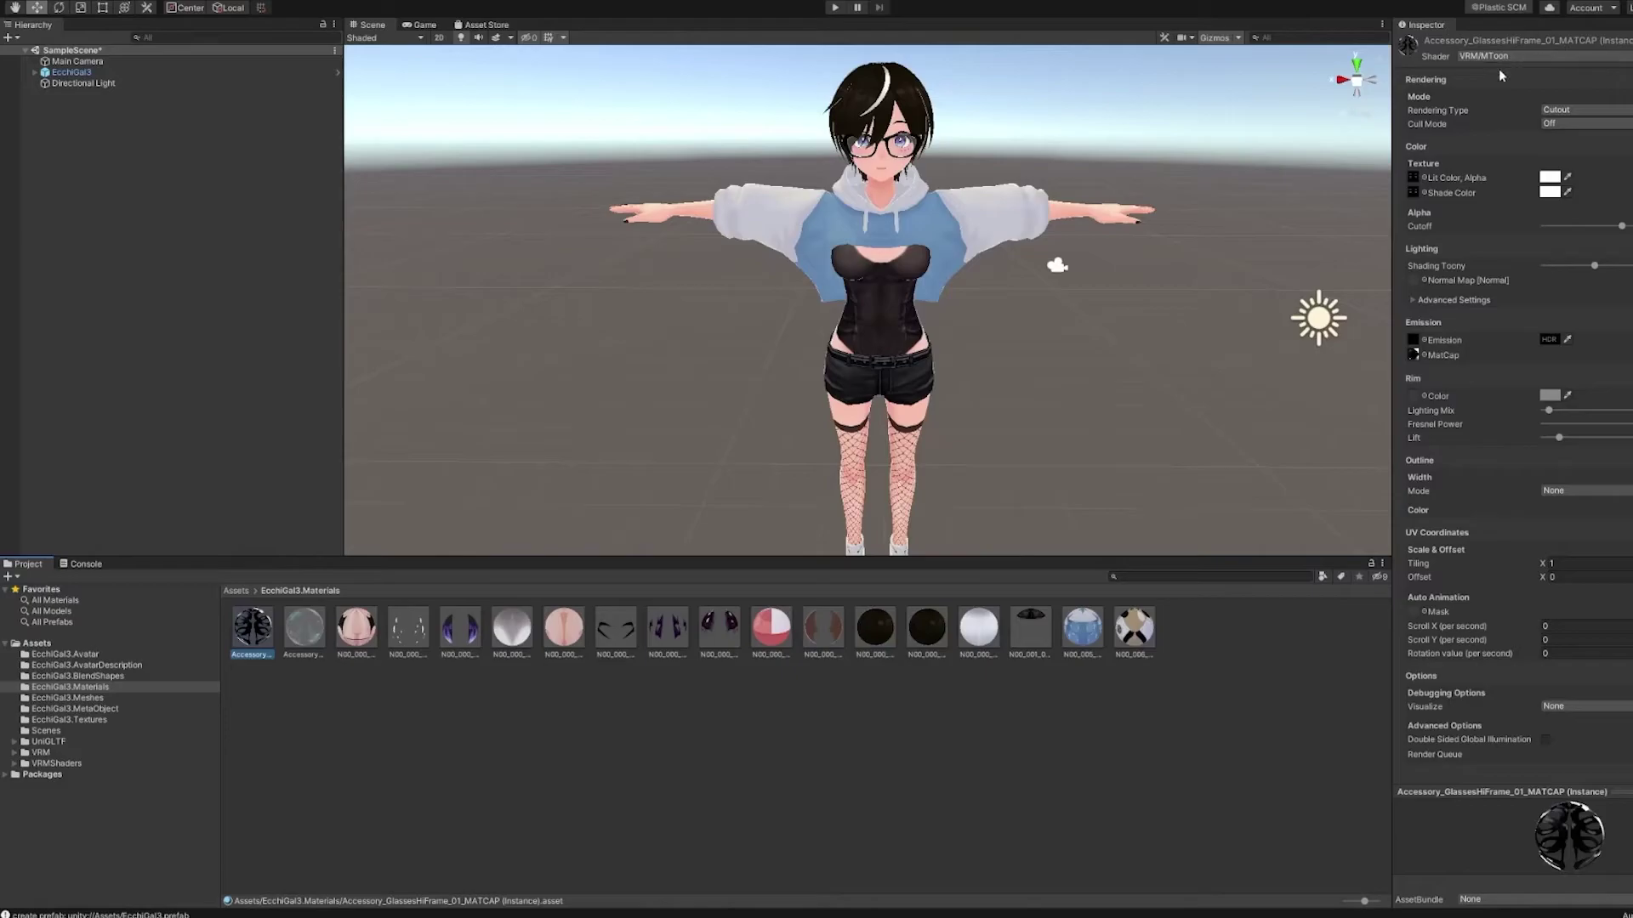
pyautogui.click(318, 621)
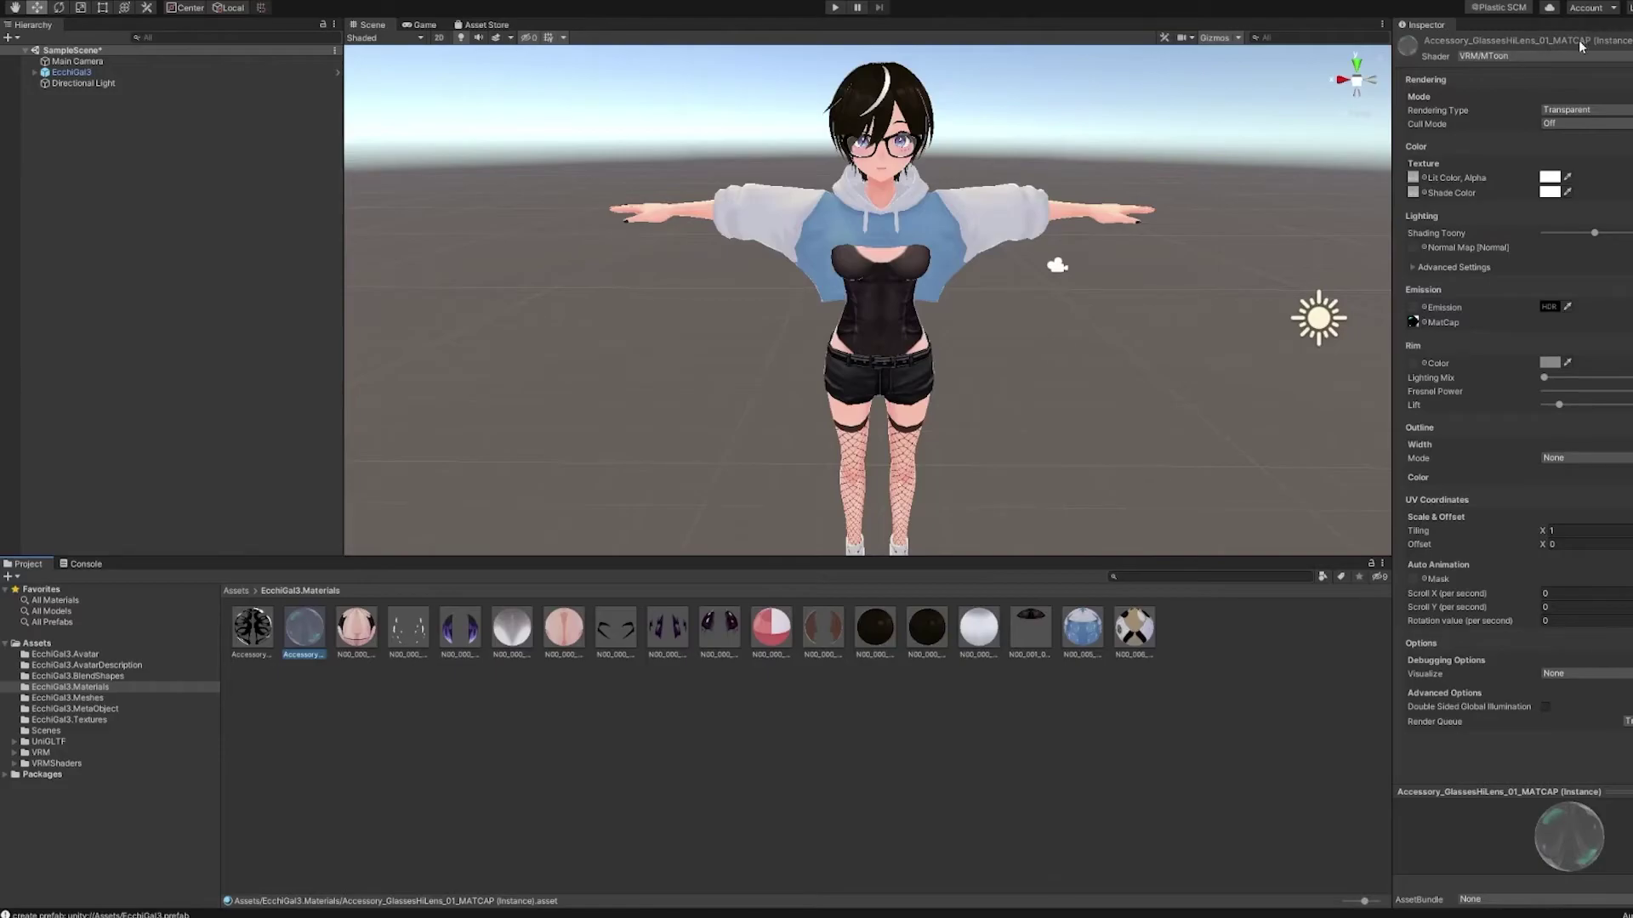
pyautogui.click(114, 676)
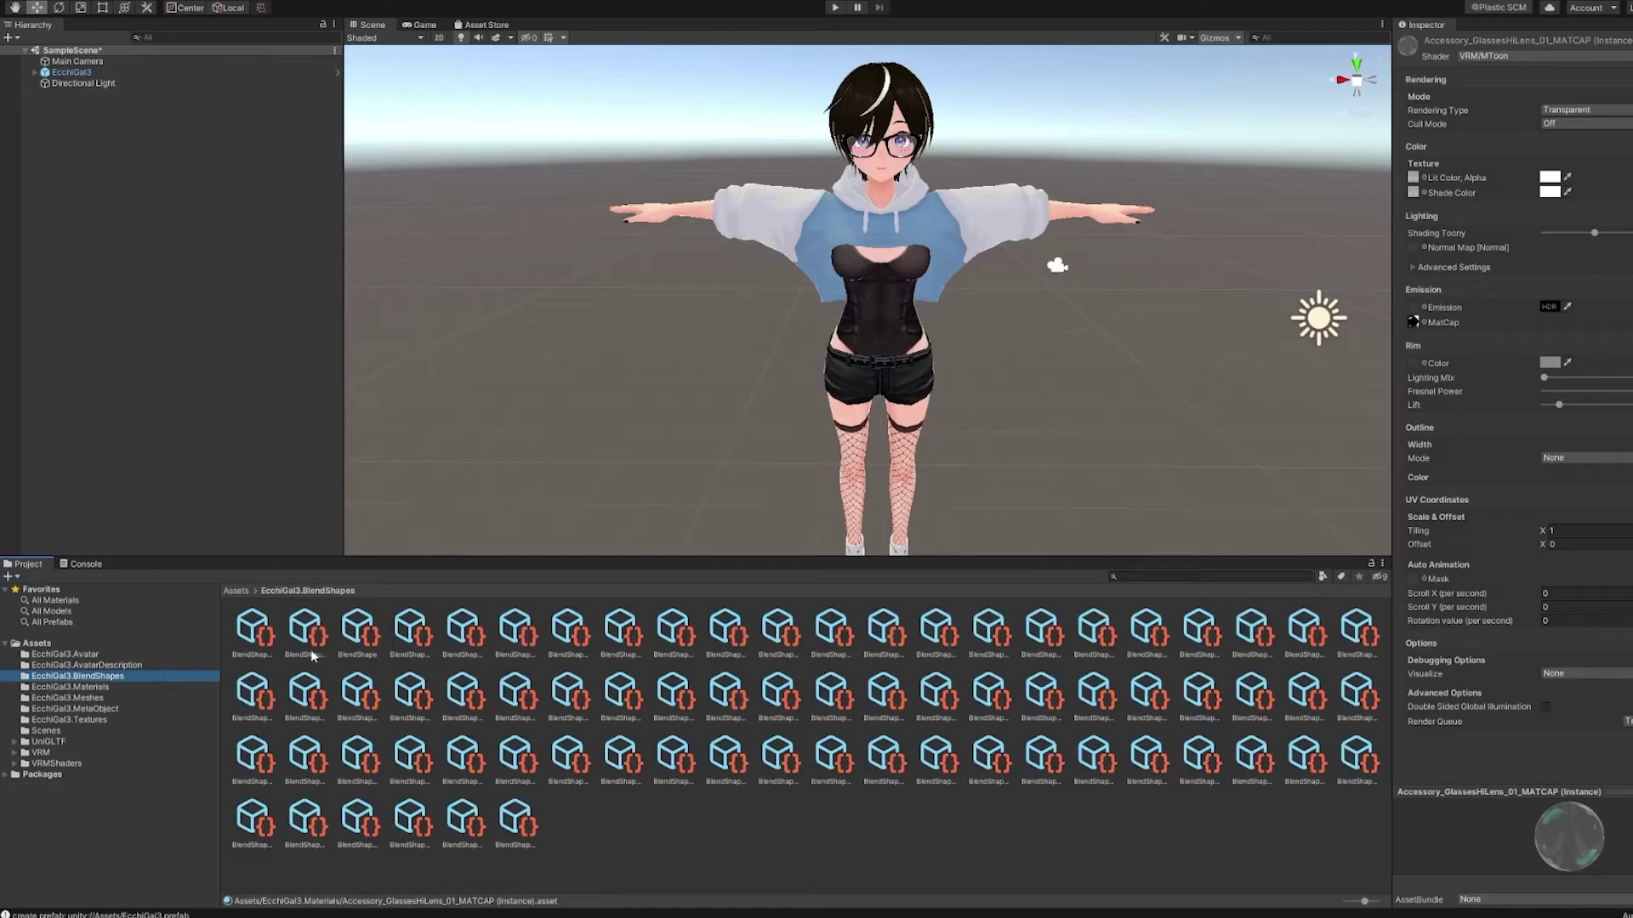
# - Open the EcchiGal3 BlendShape avatar asset and start creating a new BlendShapeClip
pyautogui.click(356, 653)
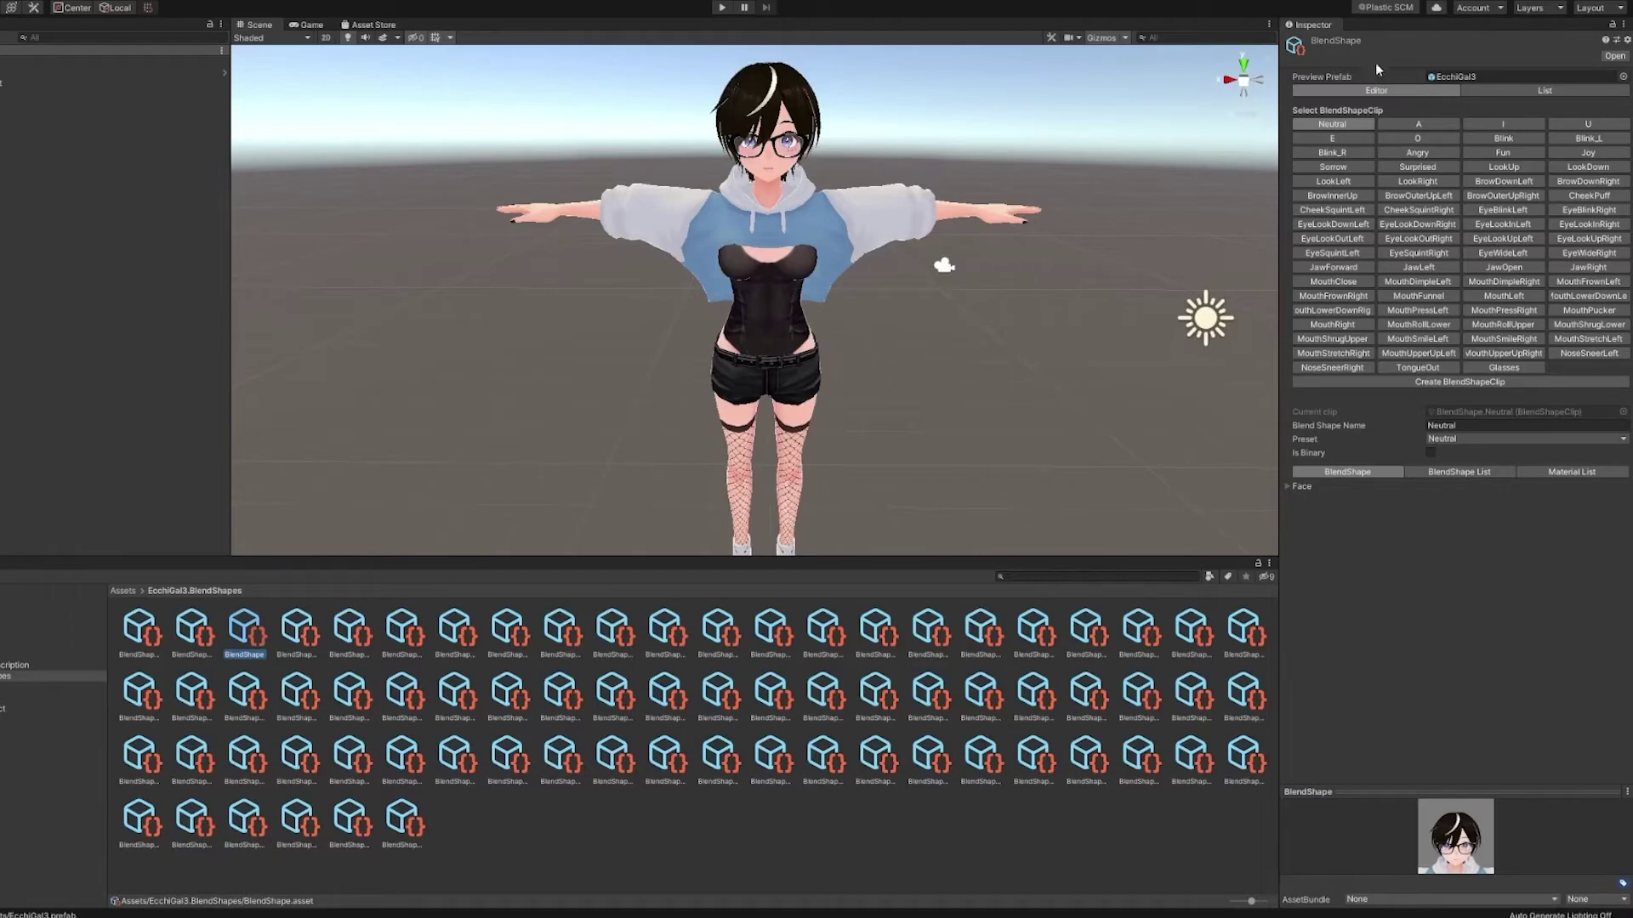
pyautogui.click(1511, 381)
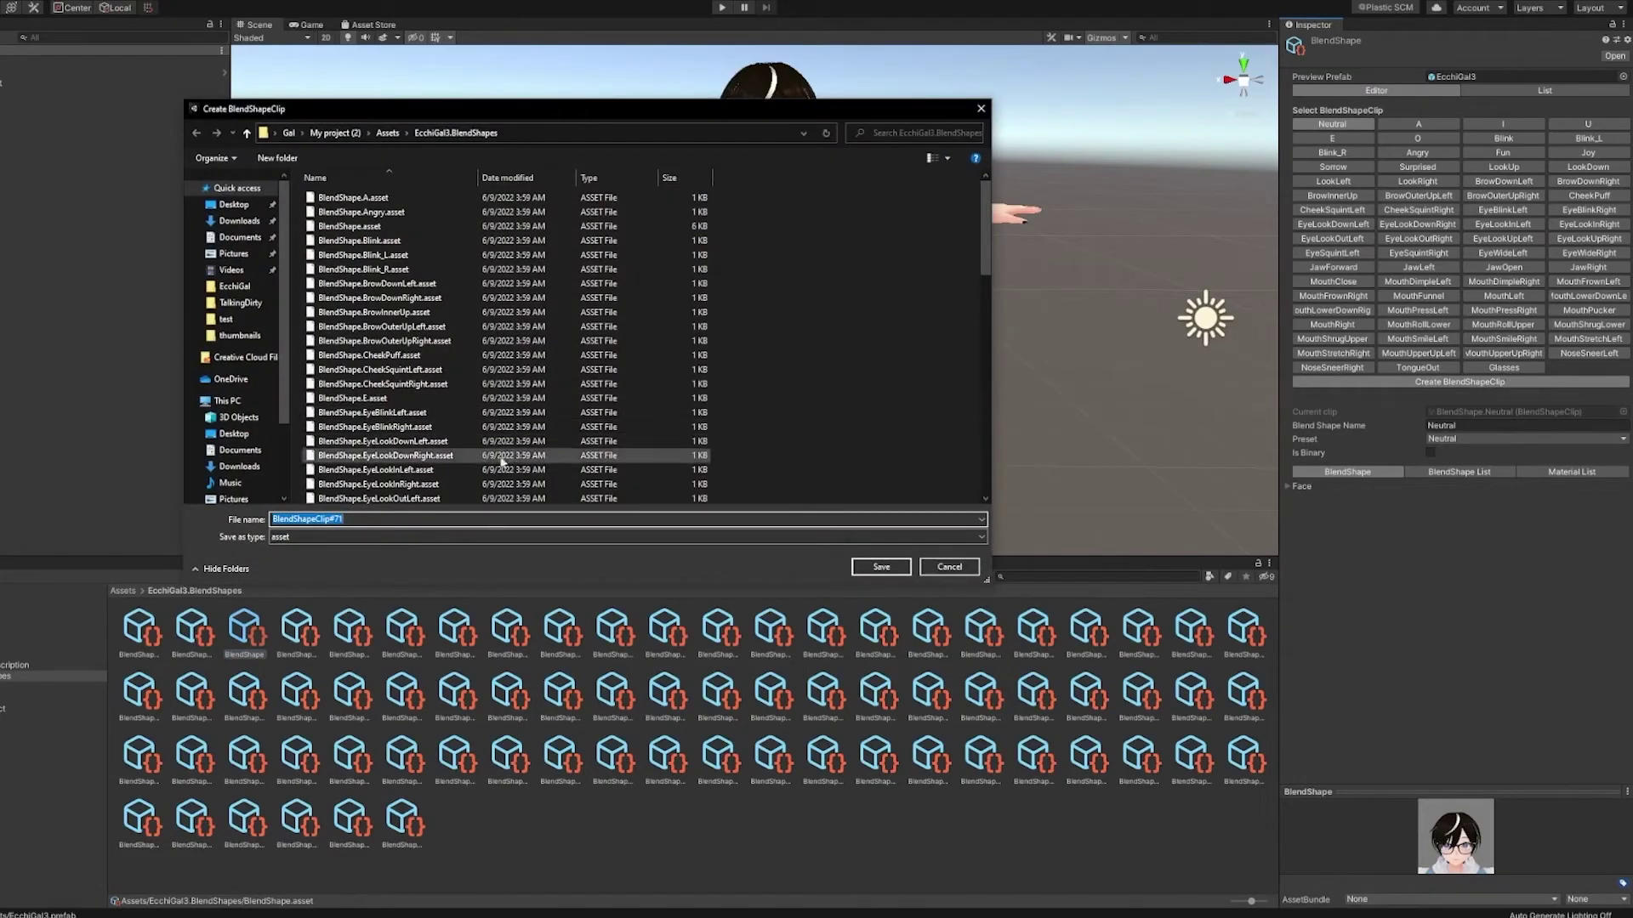
# - Save the new clip as BlendShape.GlassesTest.asset in the BlendShapes folder
pyautogui.click(354, 197)
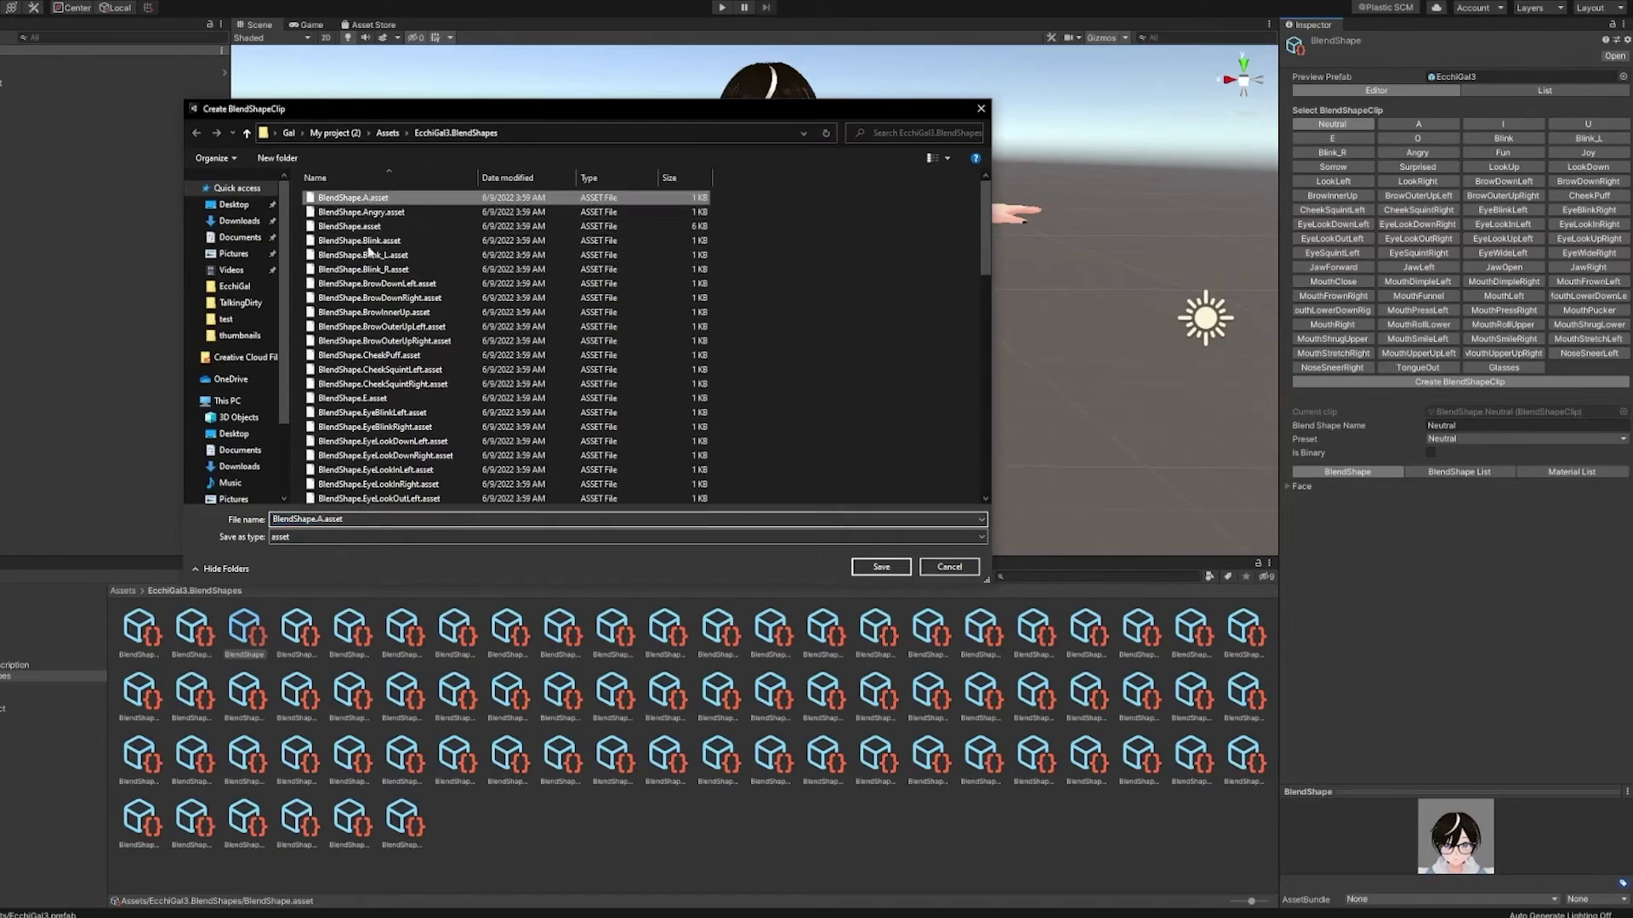
pyautogui.click(327, 518)
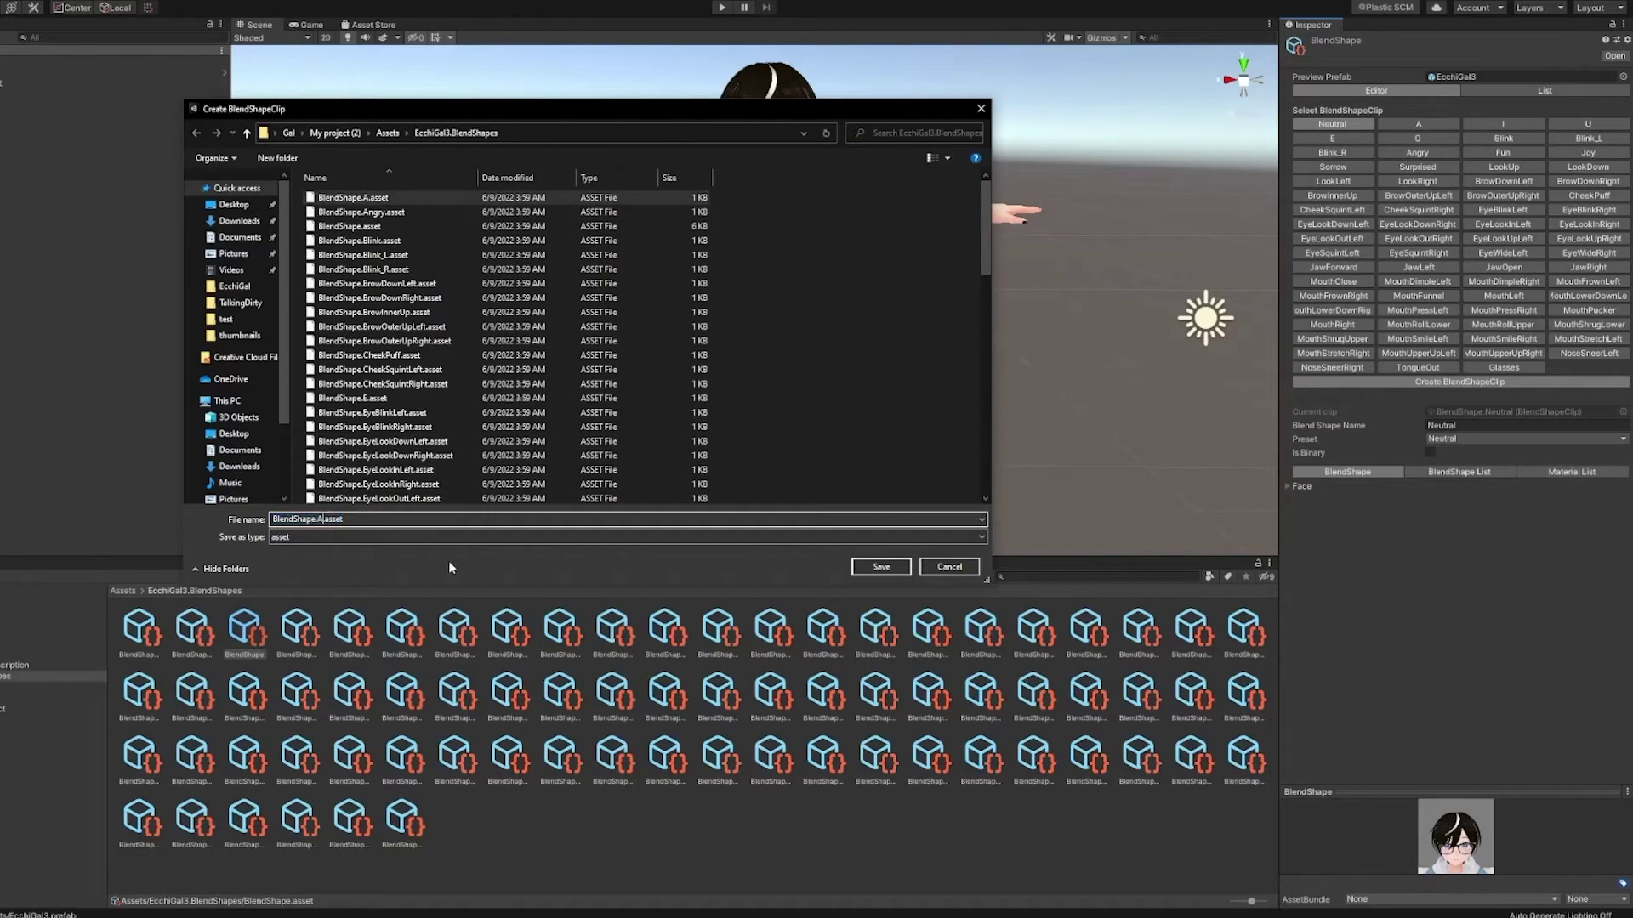
pyautogui.press('BackSpace')
pyautogui.write('Glasses')
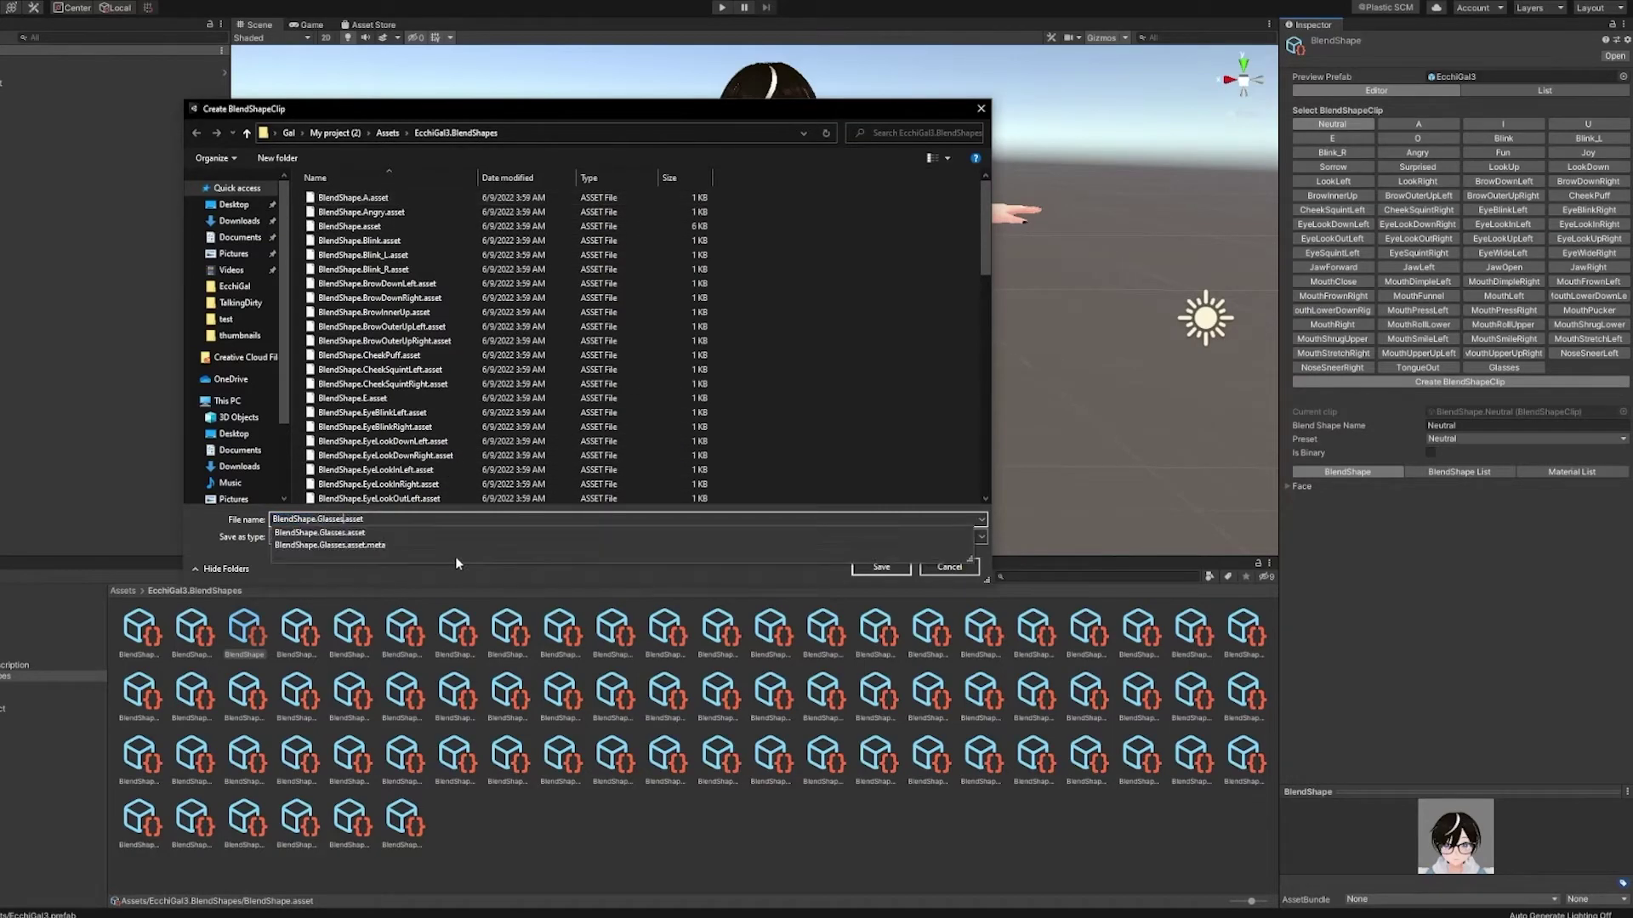
pyautogui.write('Test')
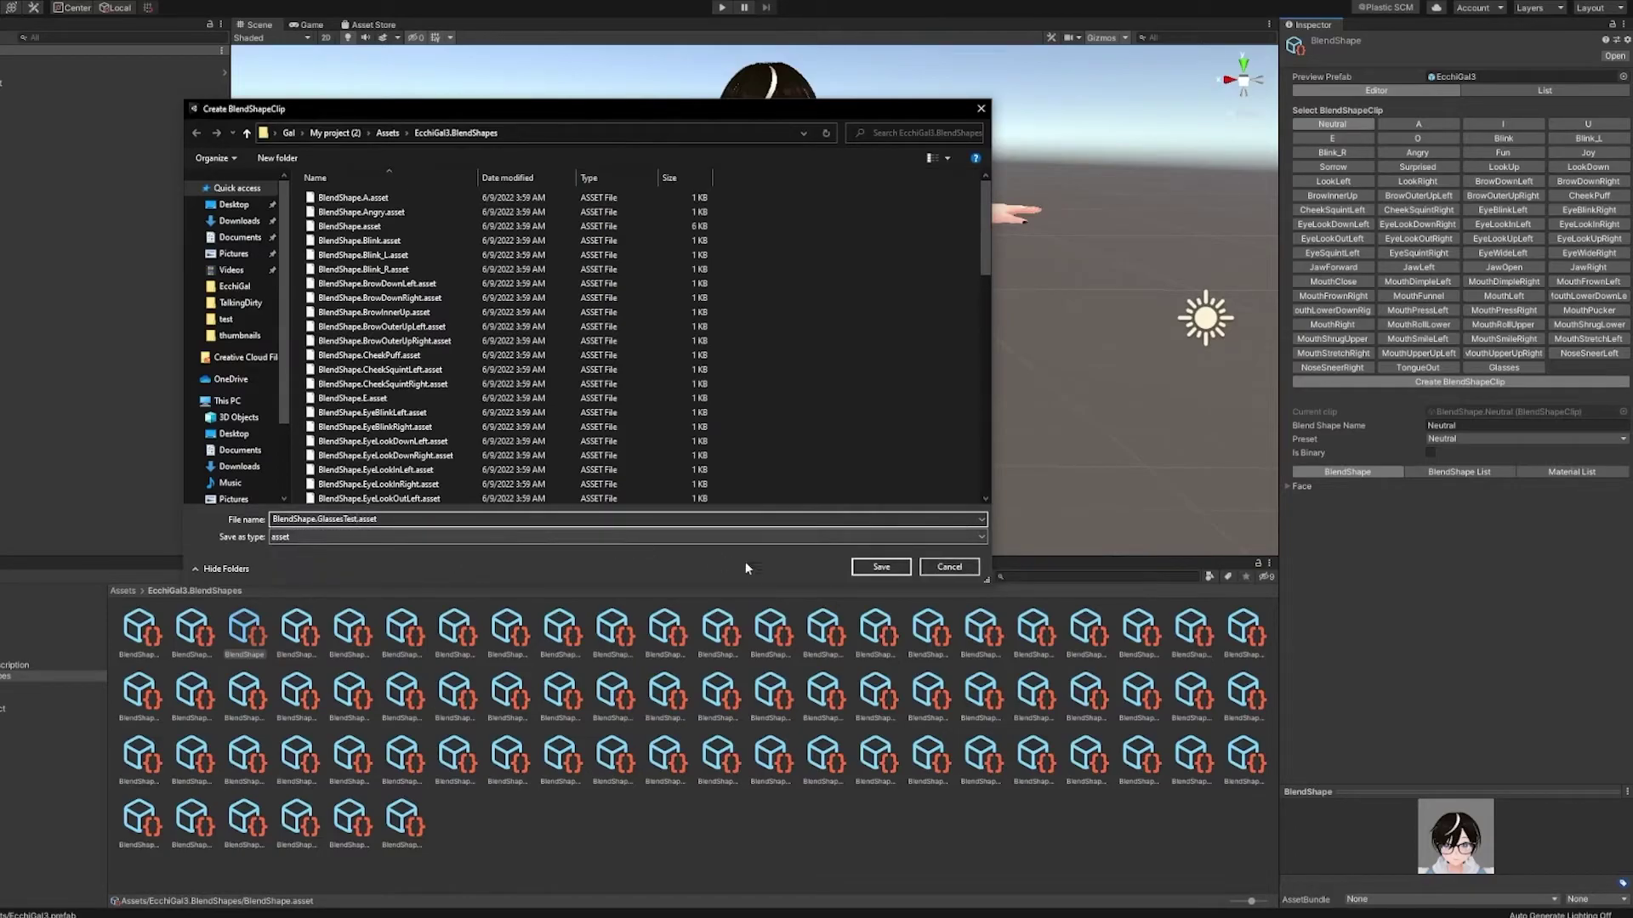
pyautogui.click(881, 568)
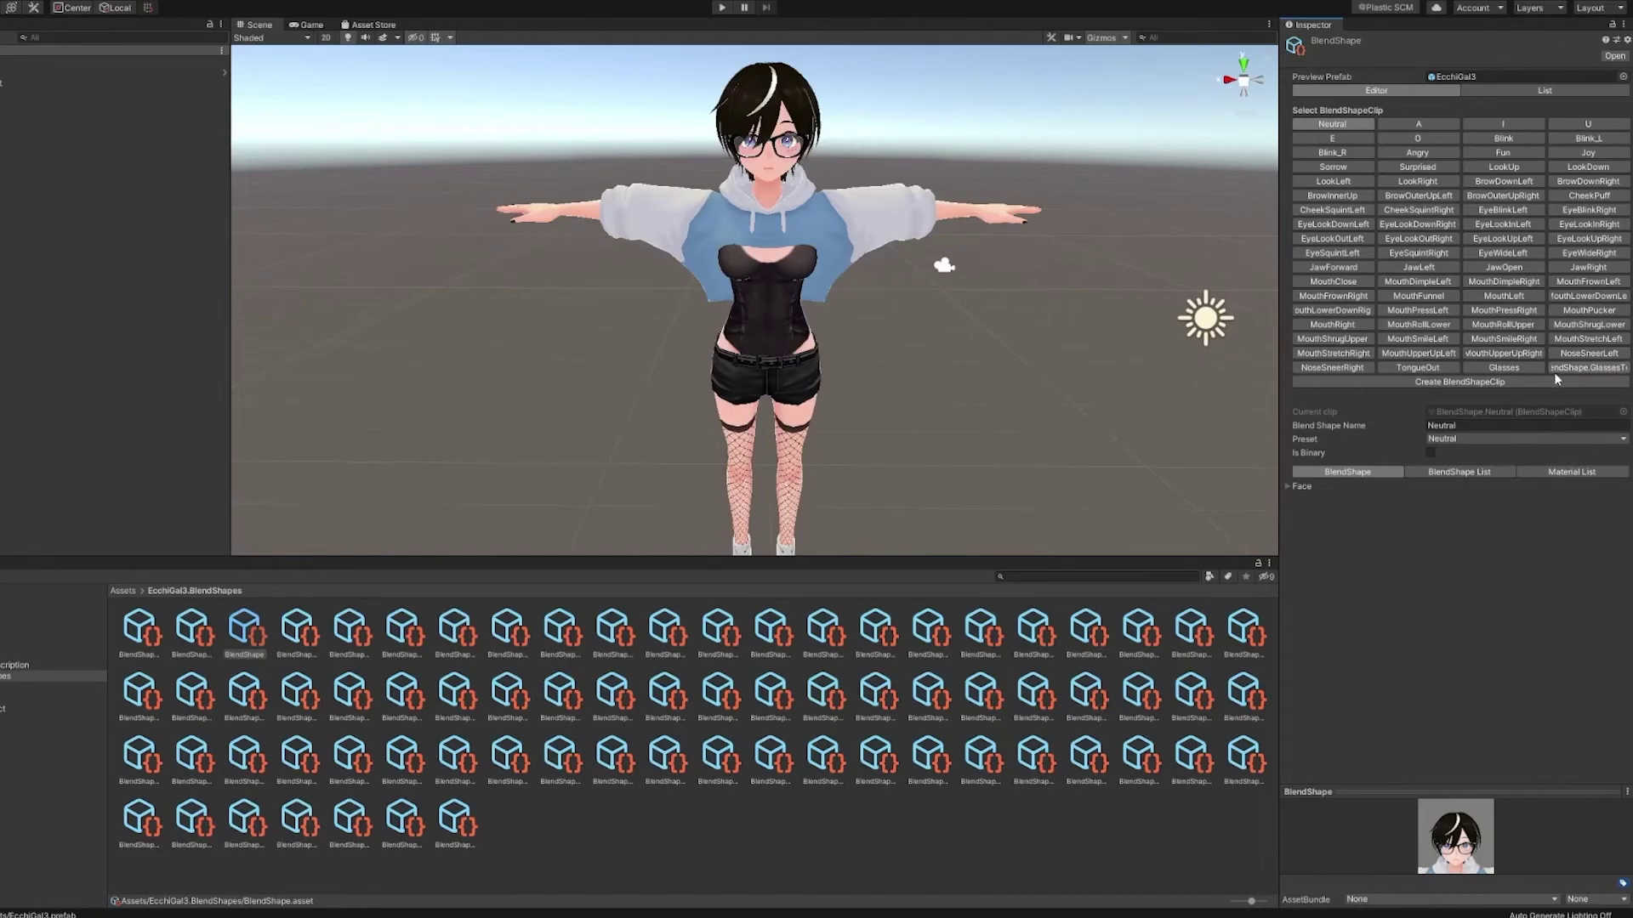
# - Set the GlassesTest clip's Blend Shape Name to GlassesTest and mark it Is Binary
pyautogui.click(1583, 367)
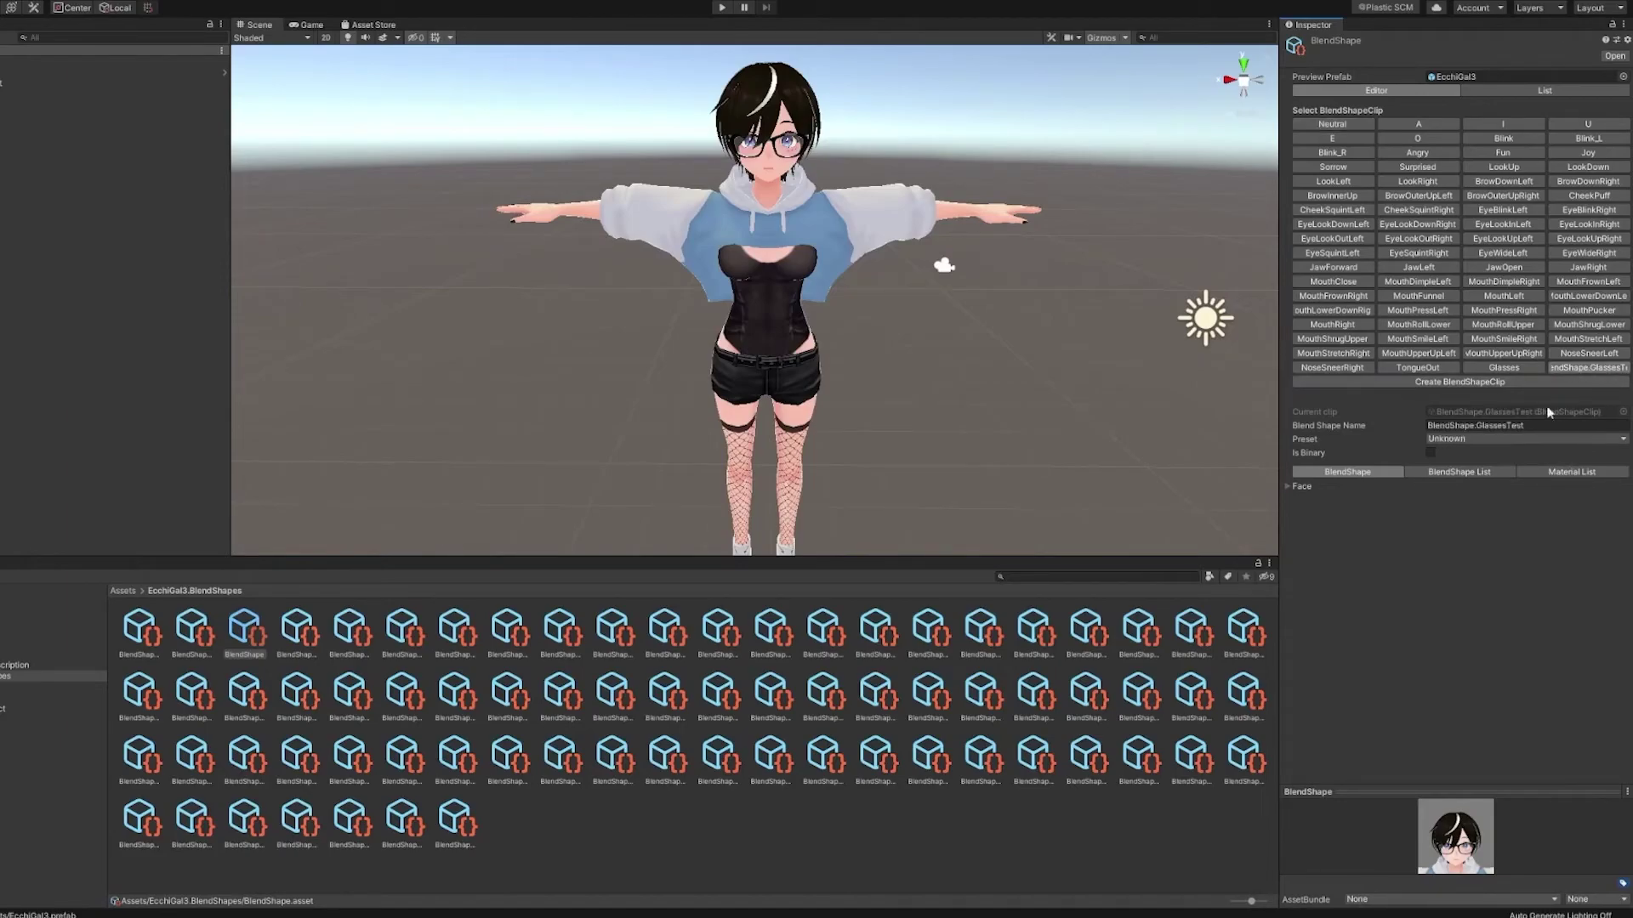
pyautogui.click(1464, 428)
pyautogui.hotkey('ctrl', 'v')
pyautogui.moveTo(1470, 427); pyautogui.dragTo(1431, 434)
pyautogui.press('BackSpace')
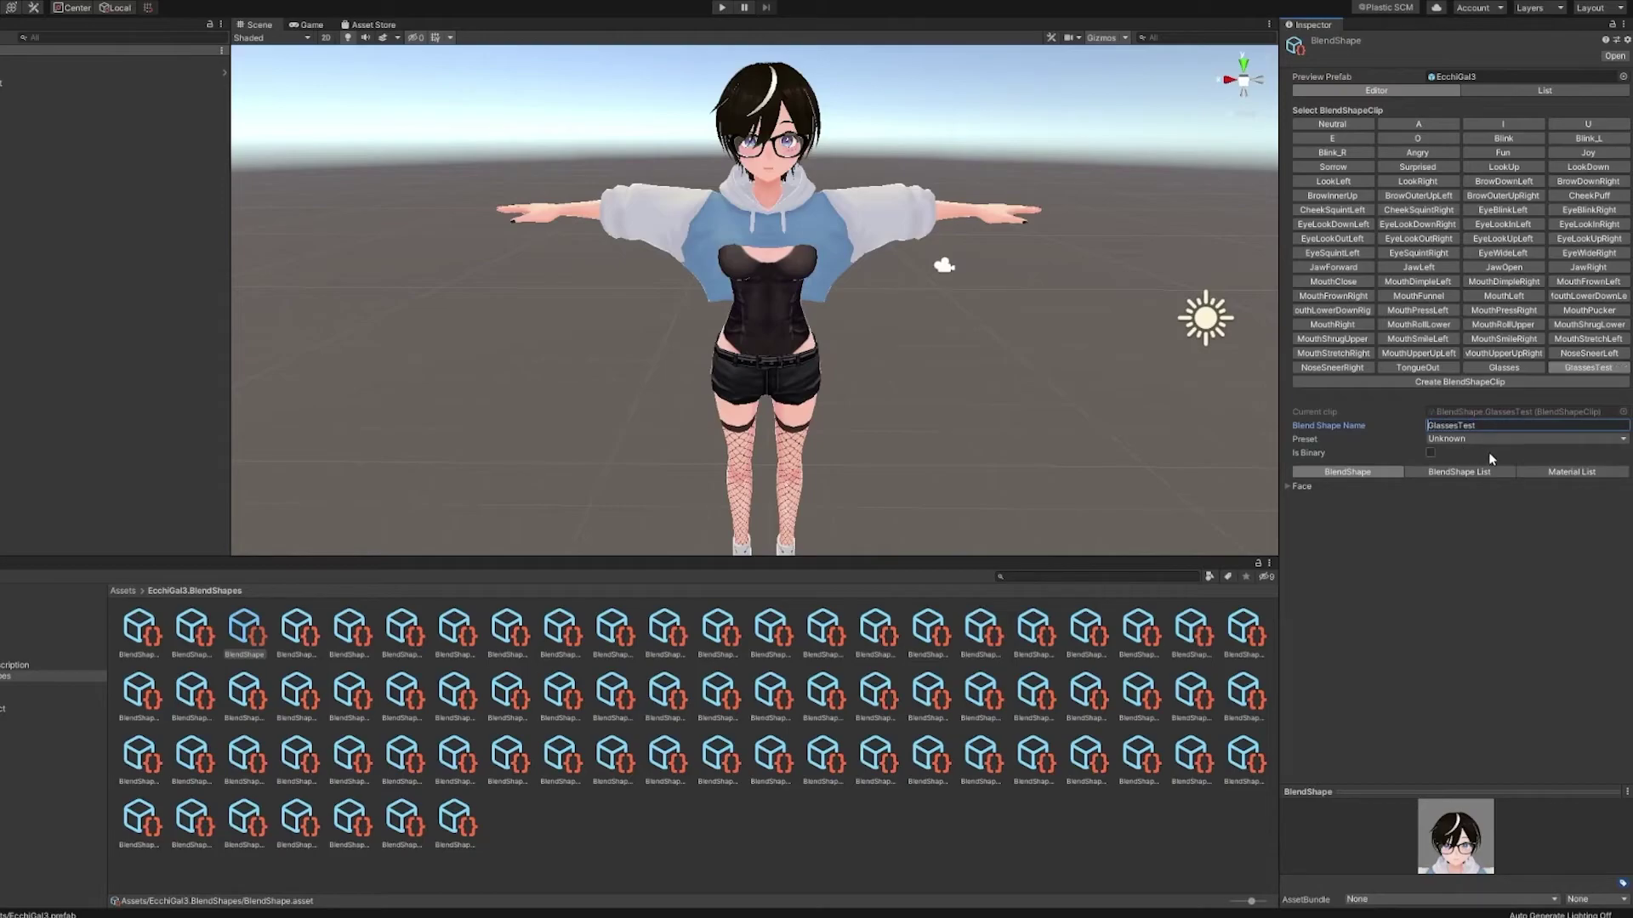
pyautogui.click(1467, 526)
# - Add a material entry targeting Accessory_GlassesHiFrame_01_MATCAP's _MainTex_ST property
pyautogui.click(1579, 470)
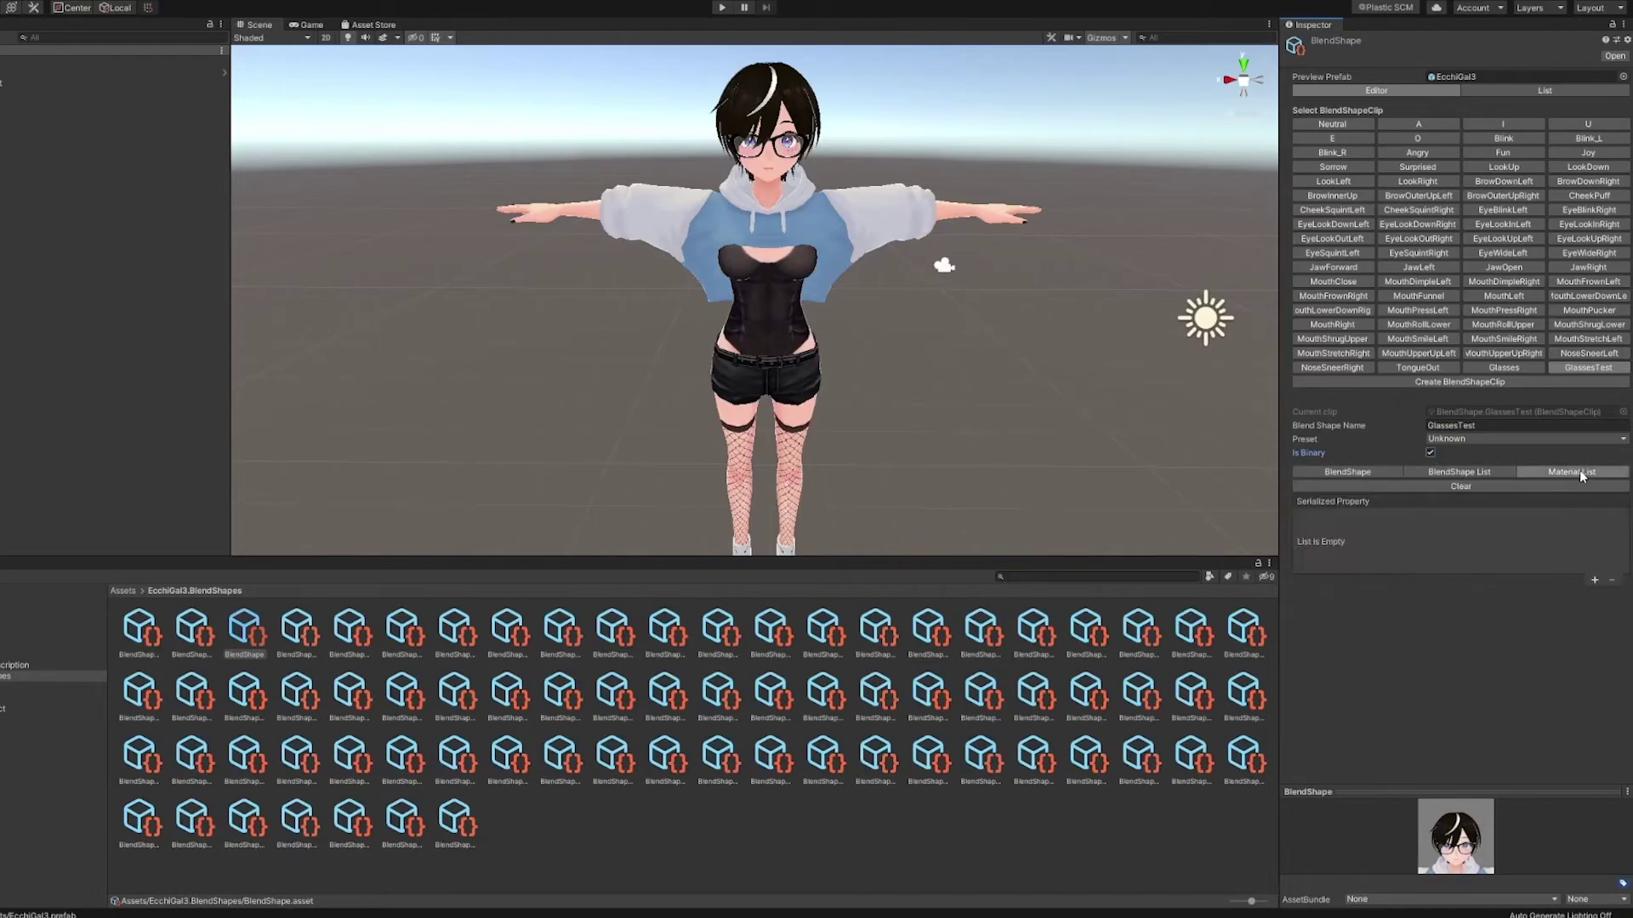
pyautogui.click(1594, 584)
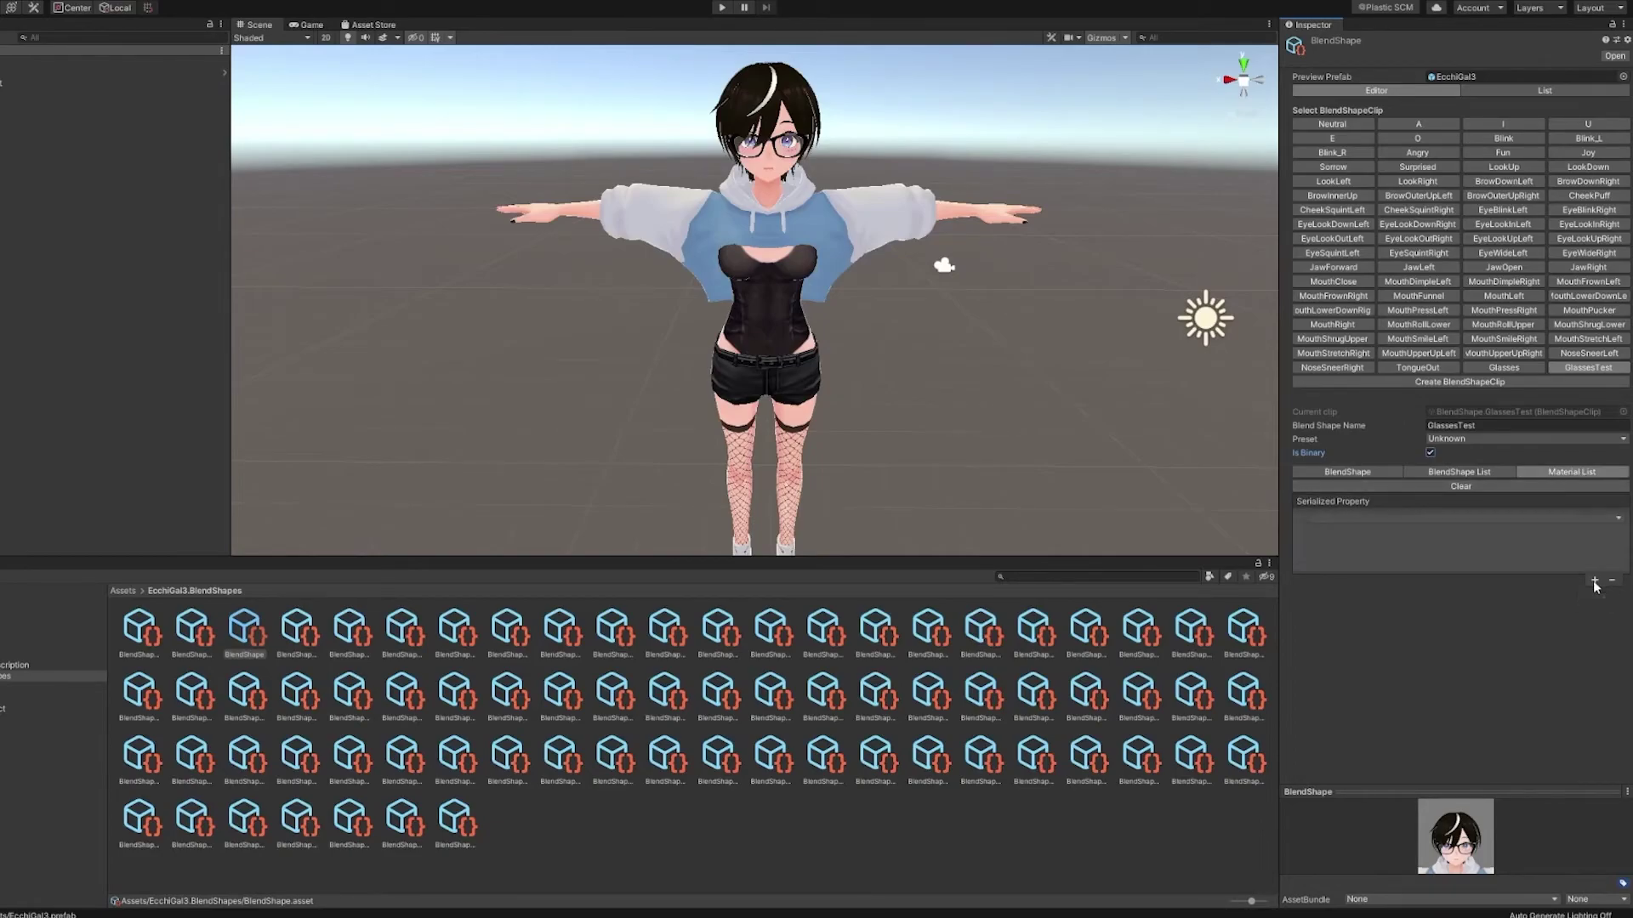
pyautogui.click(1558, 522)
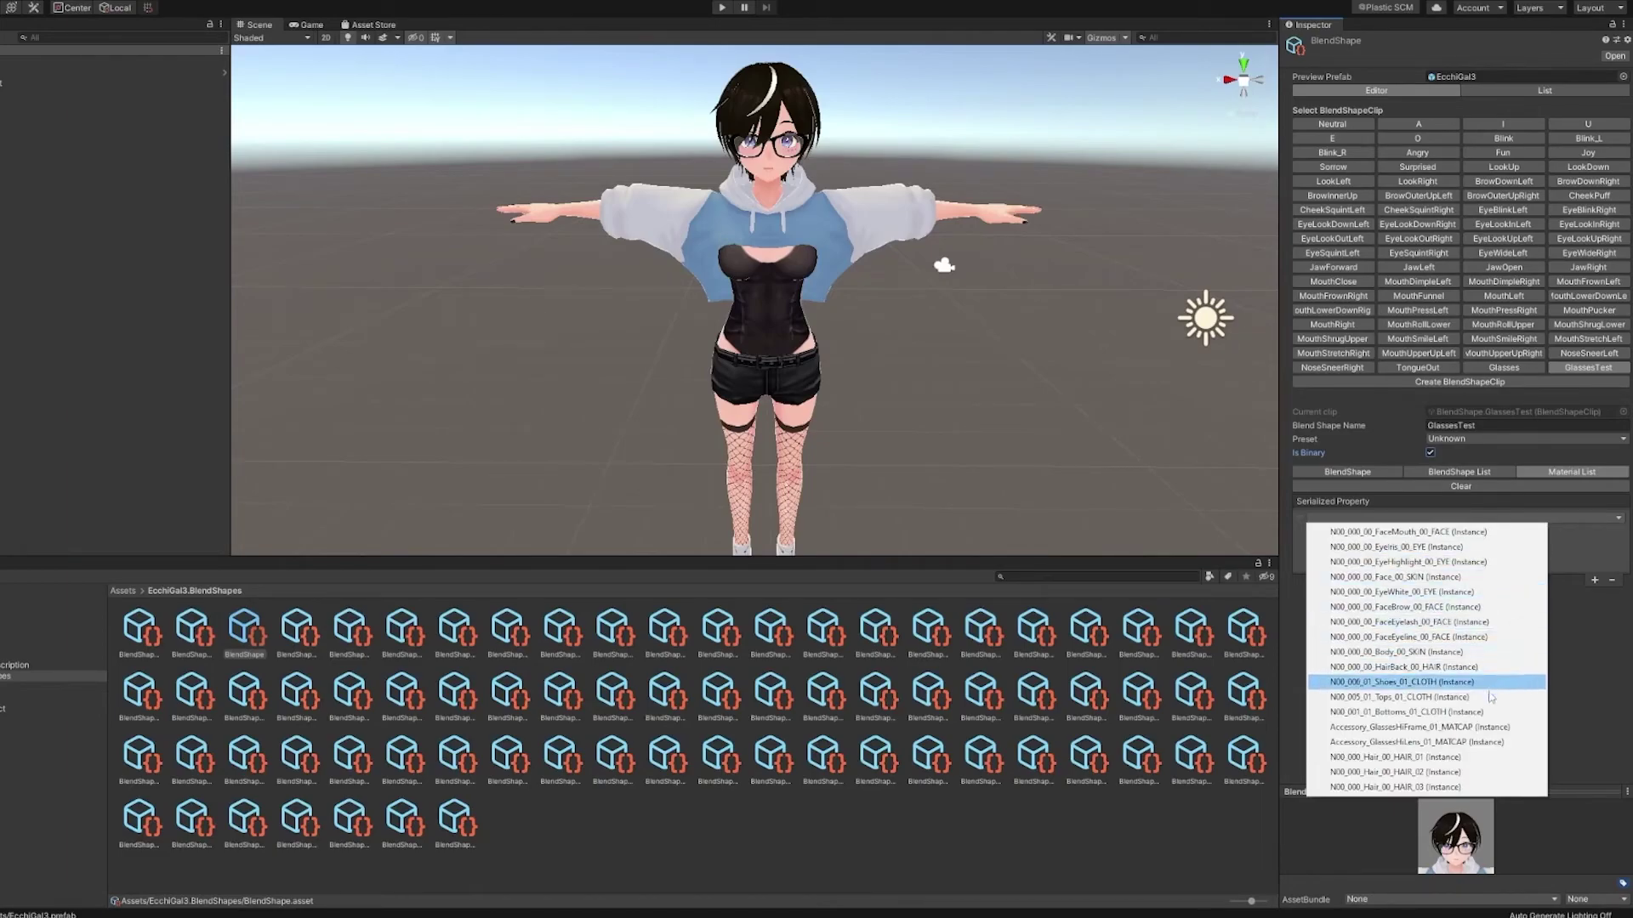
pyautogui.click(1484, 727)
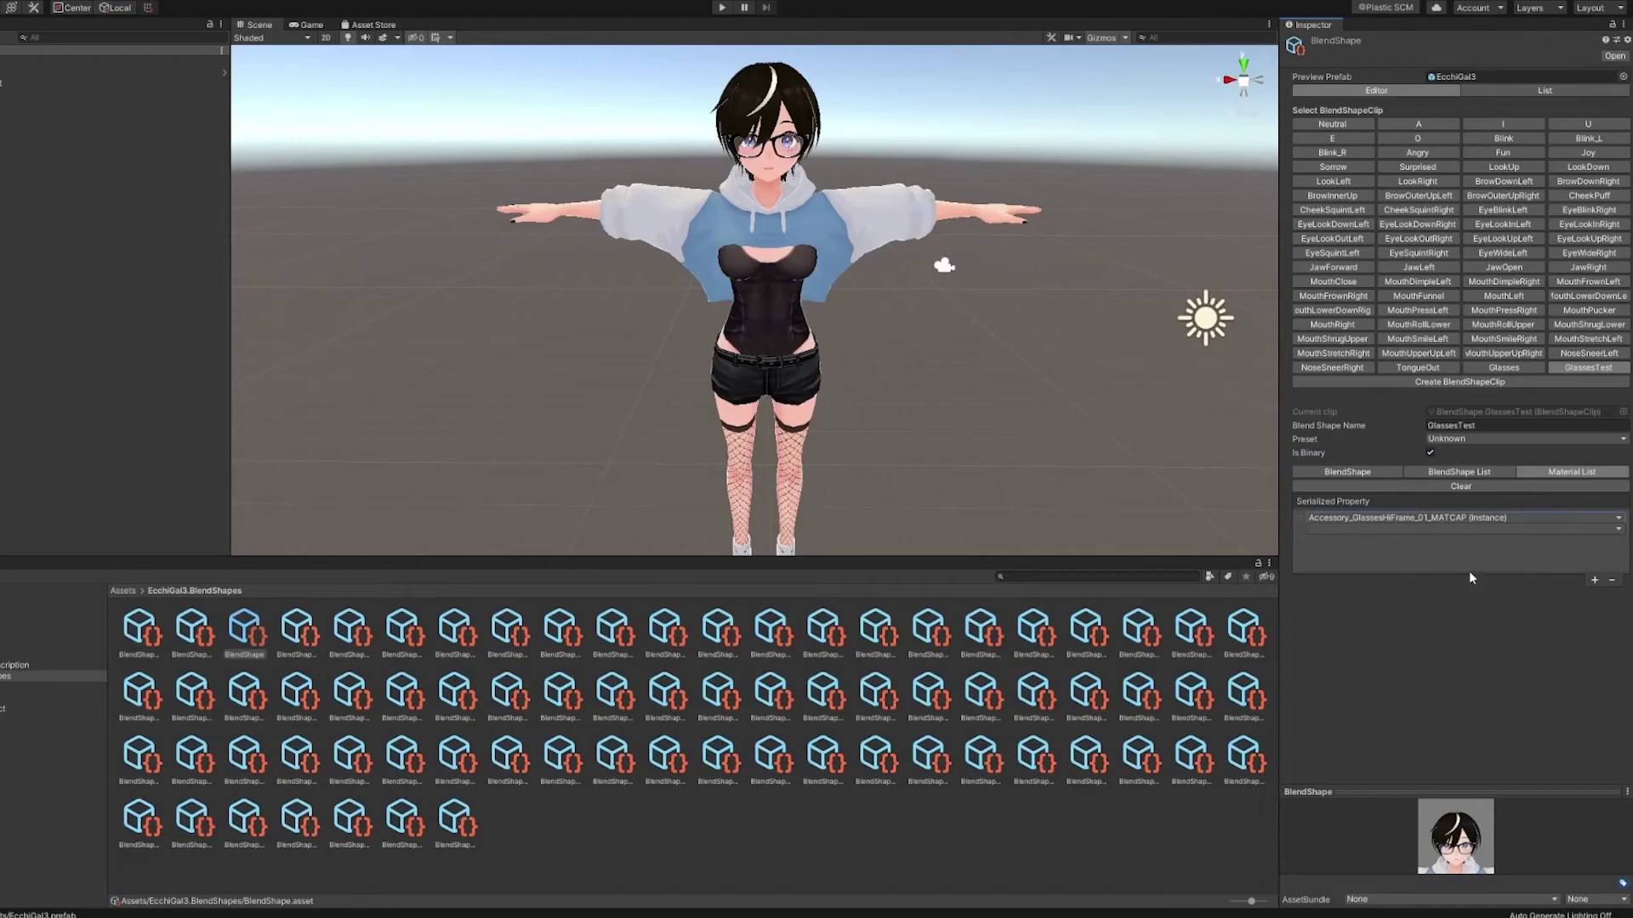
pyautogui.click(1465, 529)
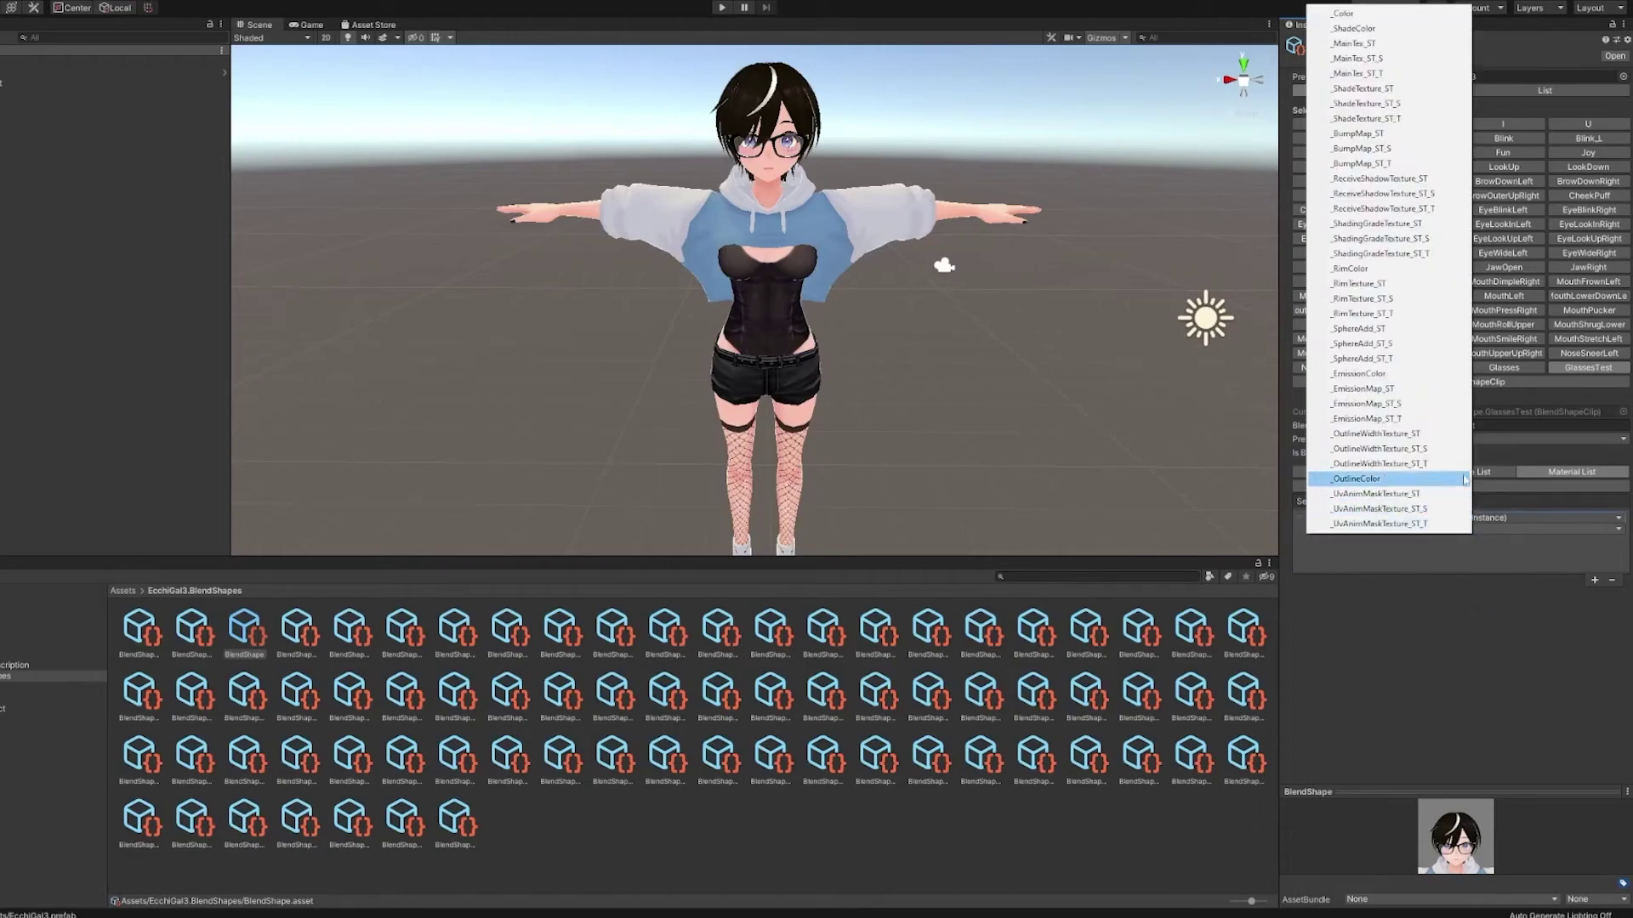
pyautogui.click(1397, 49)
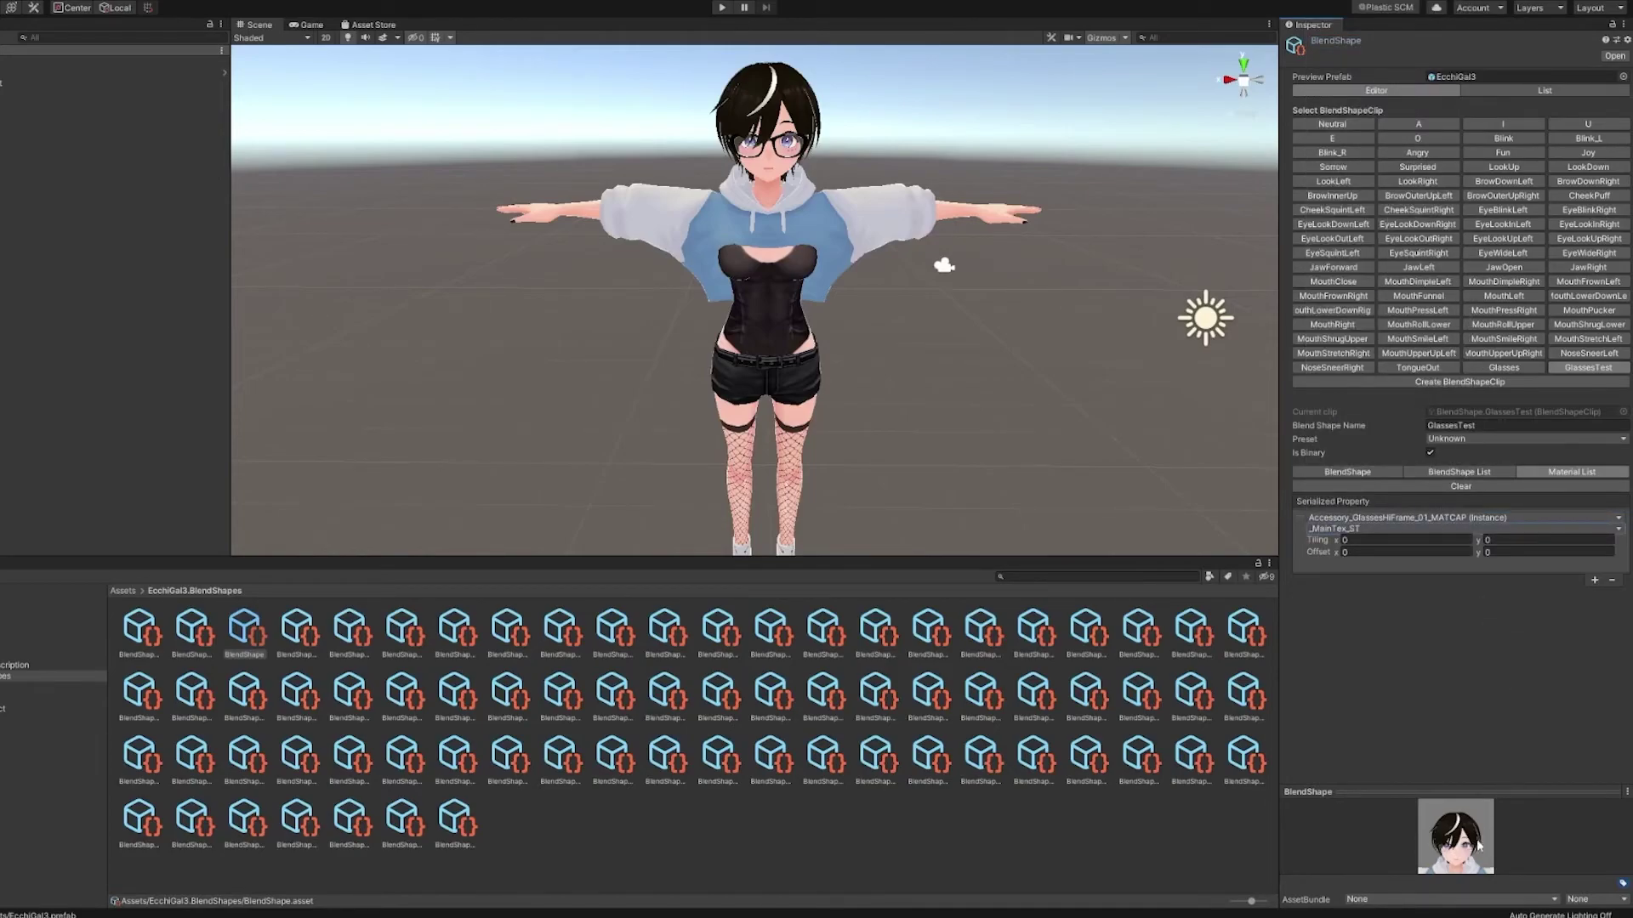
pyautogui.moveTo(1478, 844); pyautogui.dragTo(1463, 844)
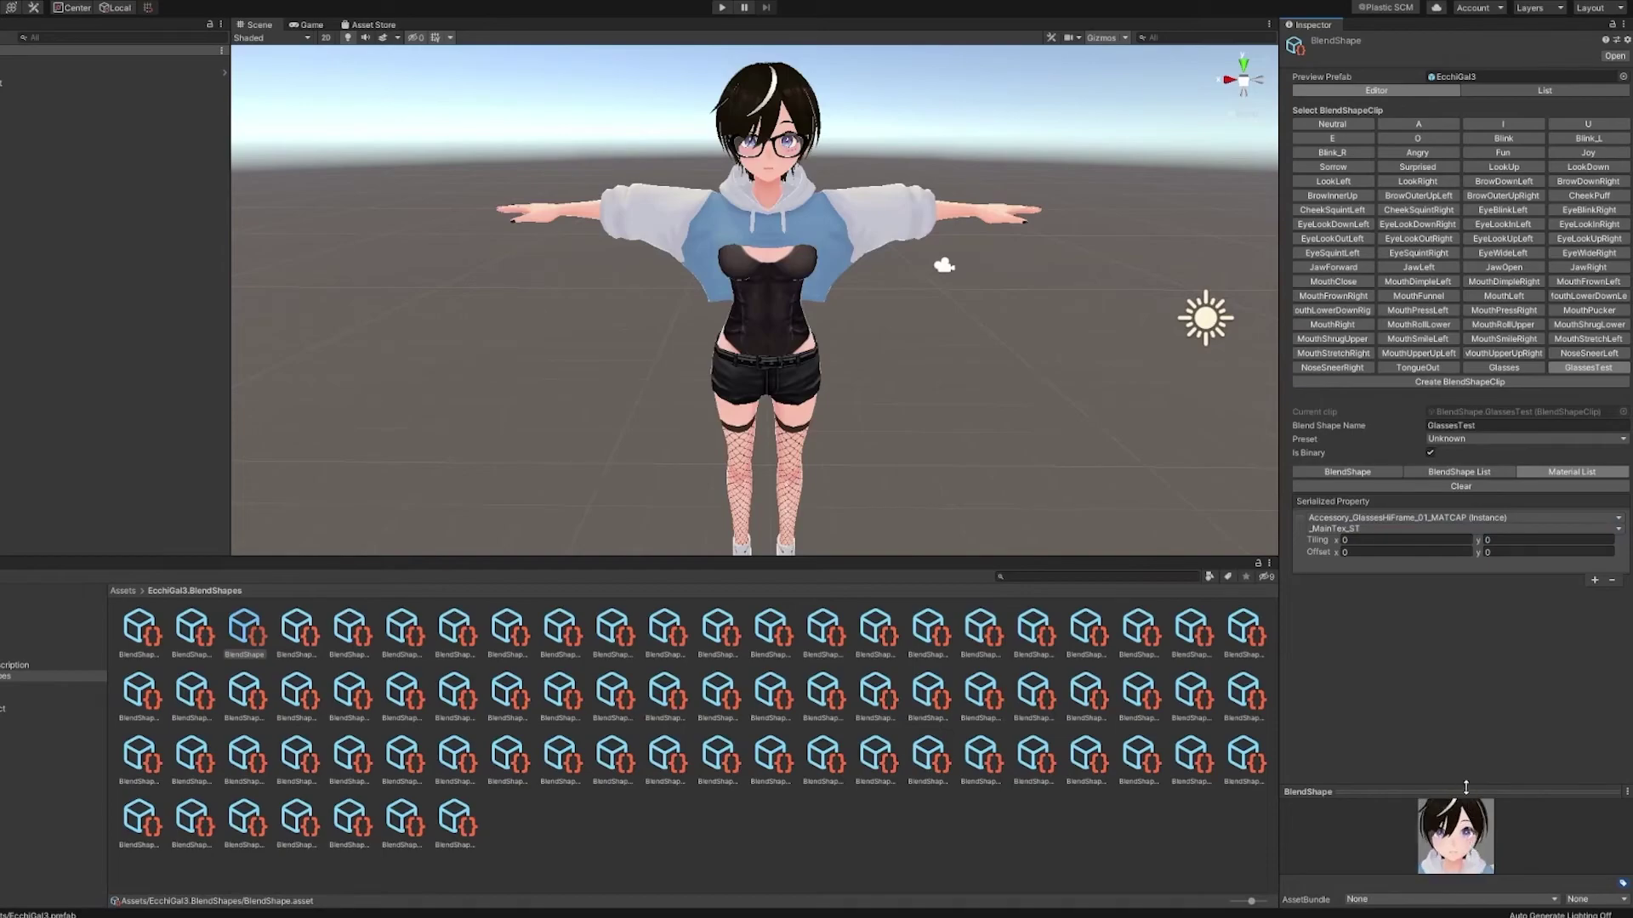
pyautogui.moveTo(1465, 786); pyautogui.dragTo(1464, 642)
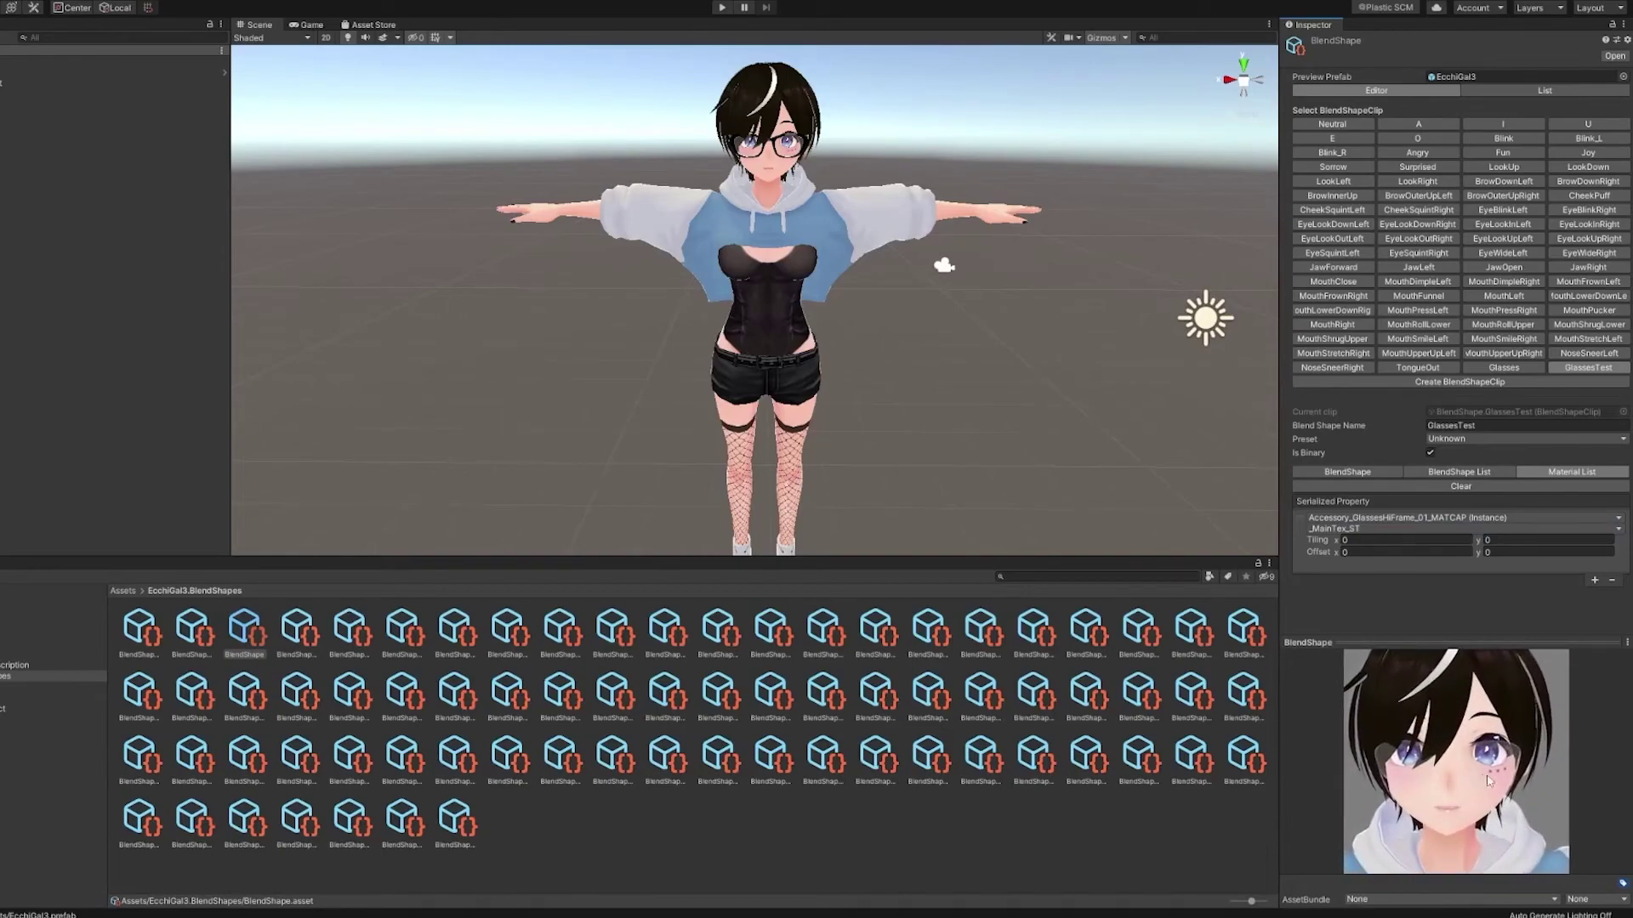
pyautogui.moveTo(1485, 781); pyautogui.dragTo(1454, 801)
# - Add a second material entry targeting Accessory_GlassesHiLens_01_MATCAP's _Color property
pyautogui.click(1592, 580)
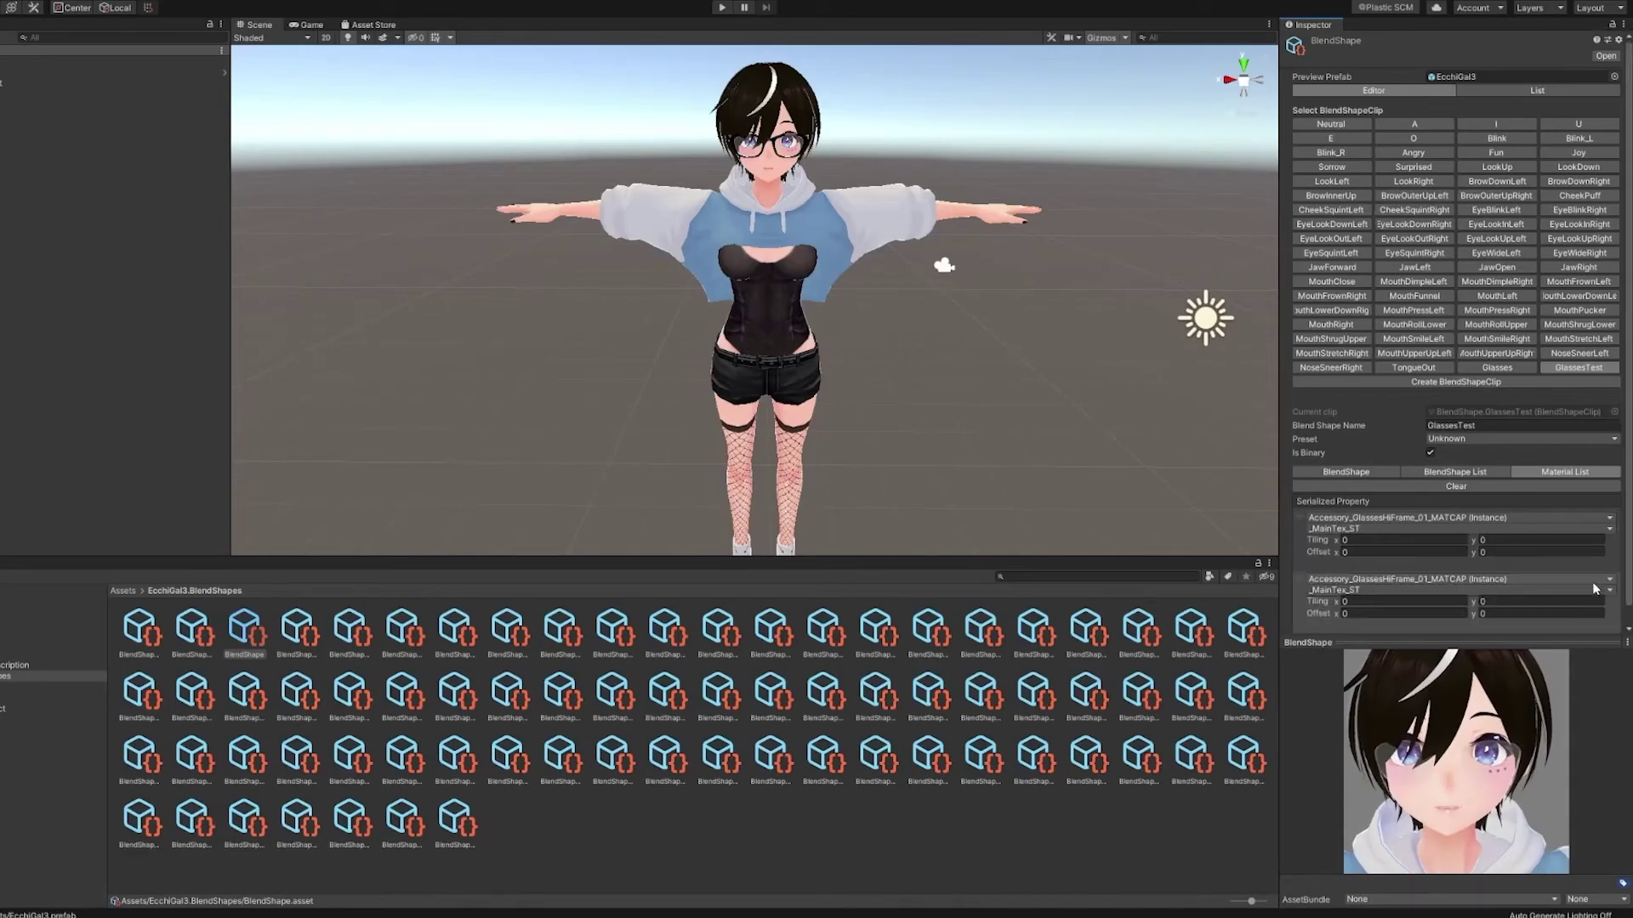
pyautogui.click(1469, 581)
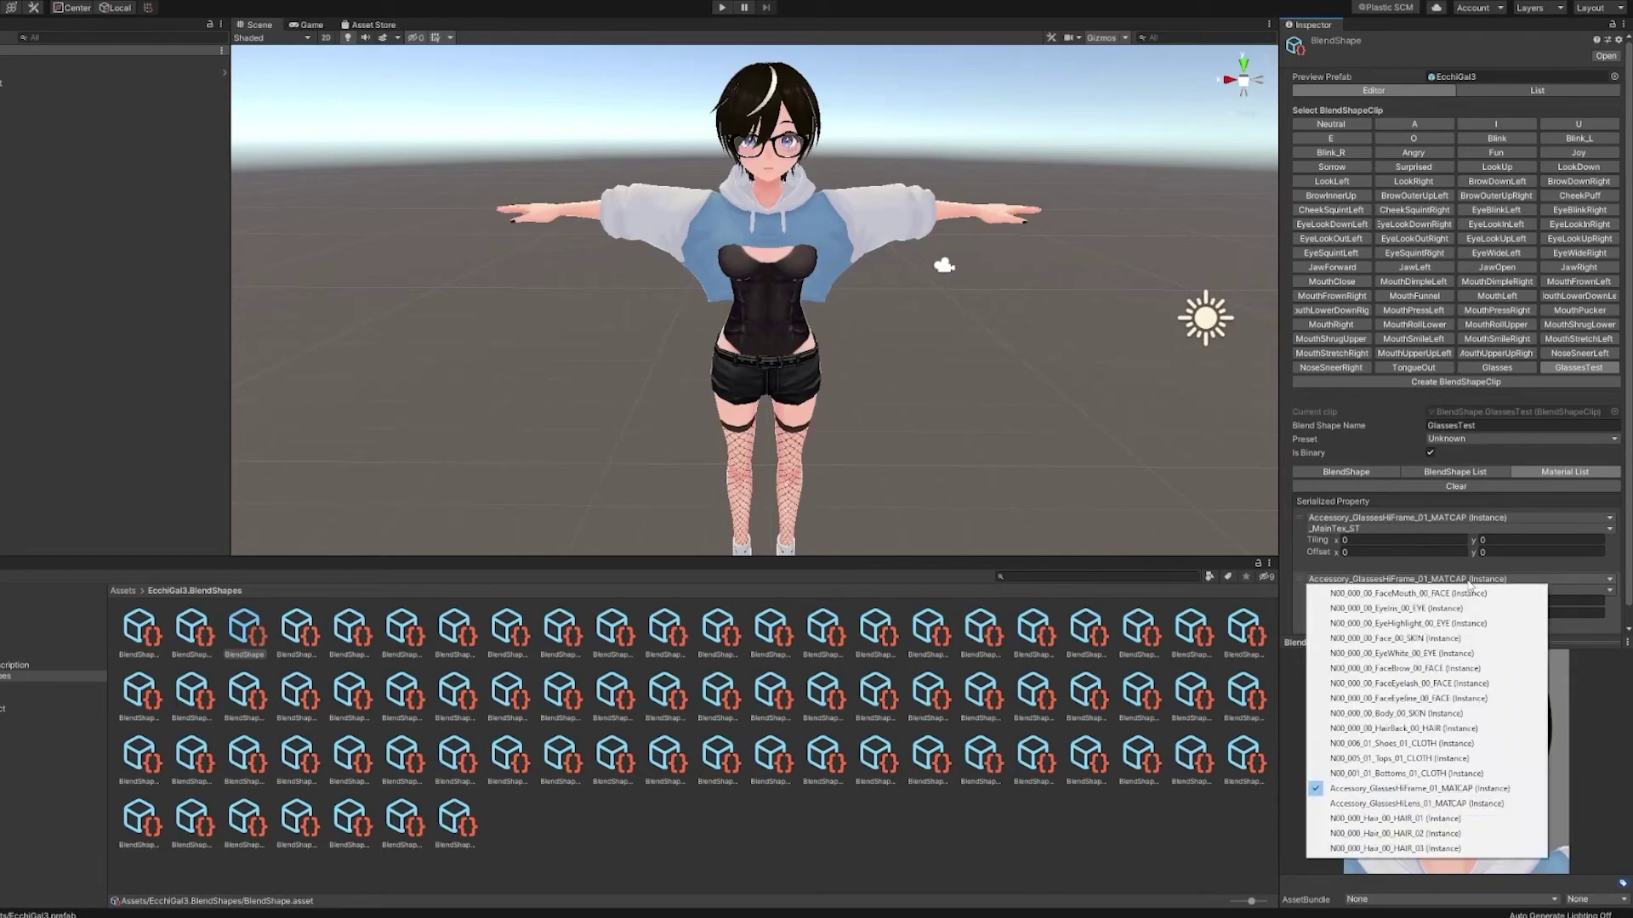
pyautogui.click(1443, 803)
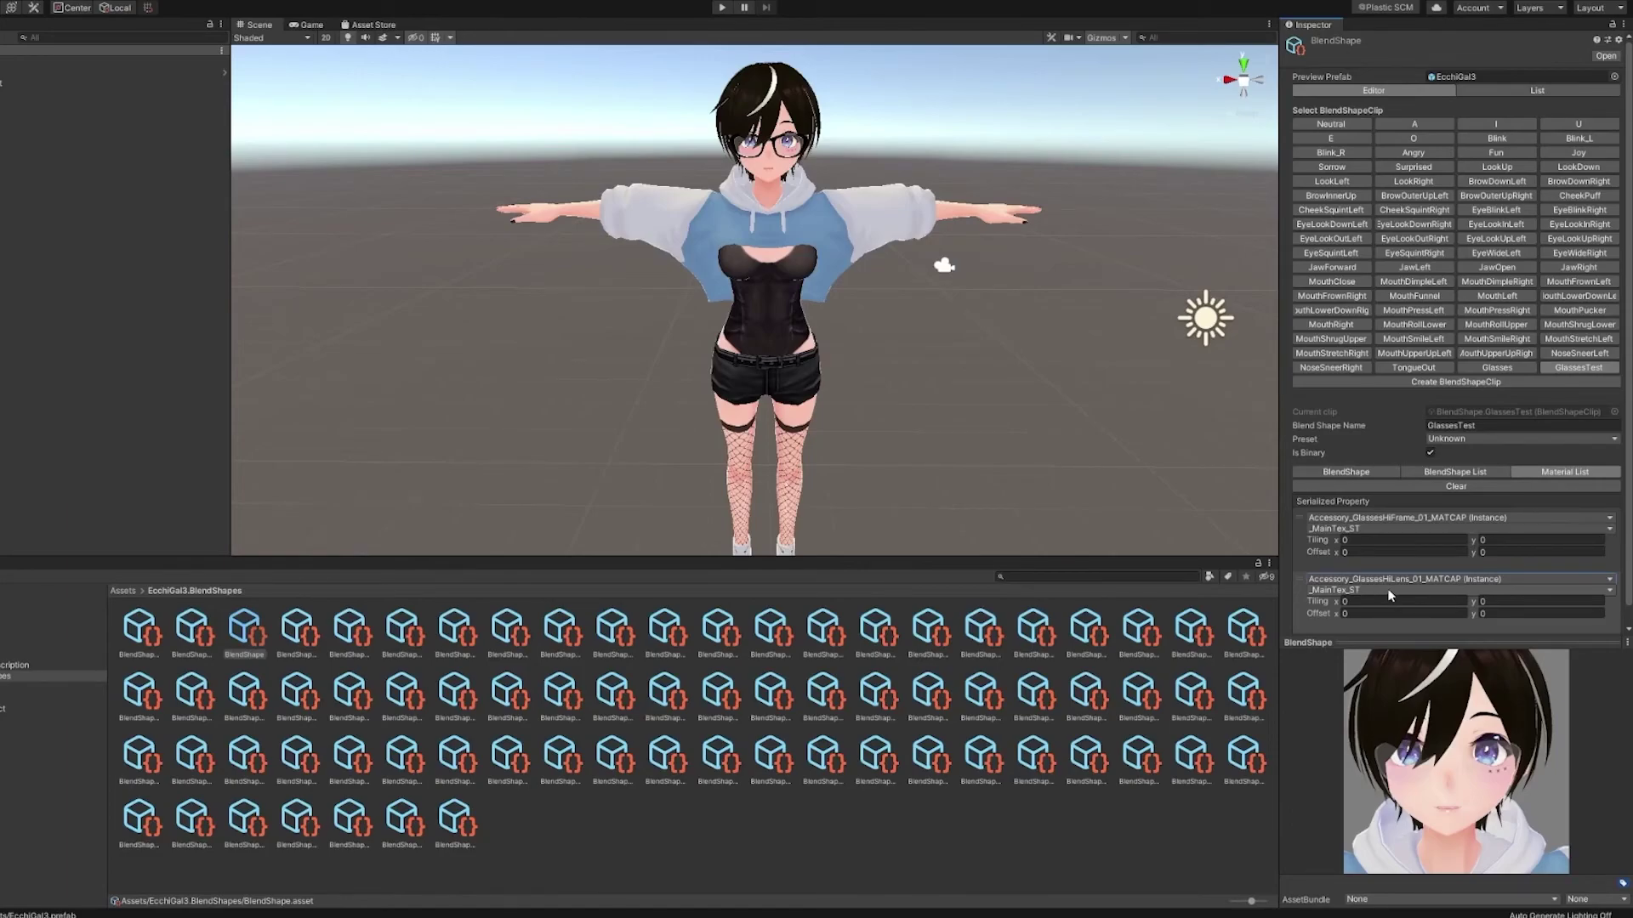
pyautogui.click(1391, 594)
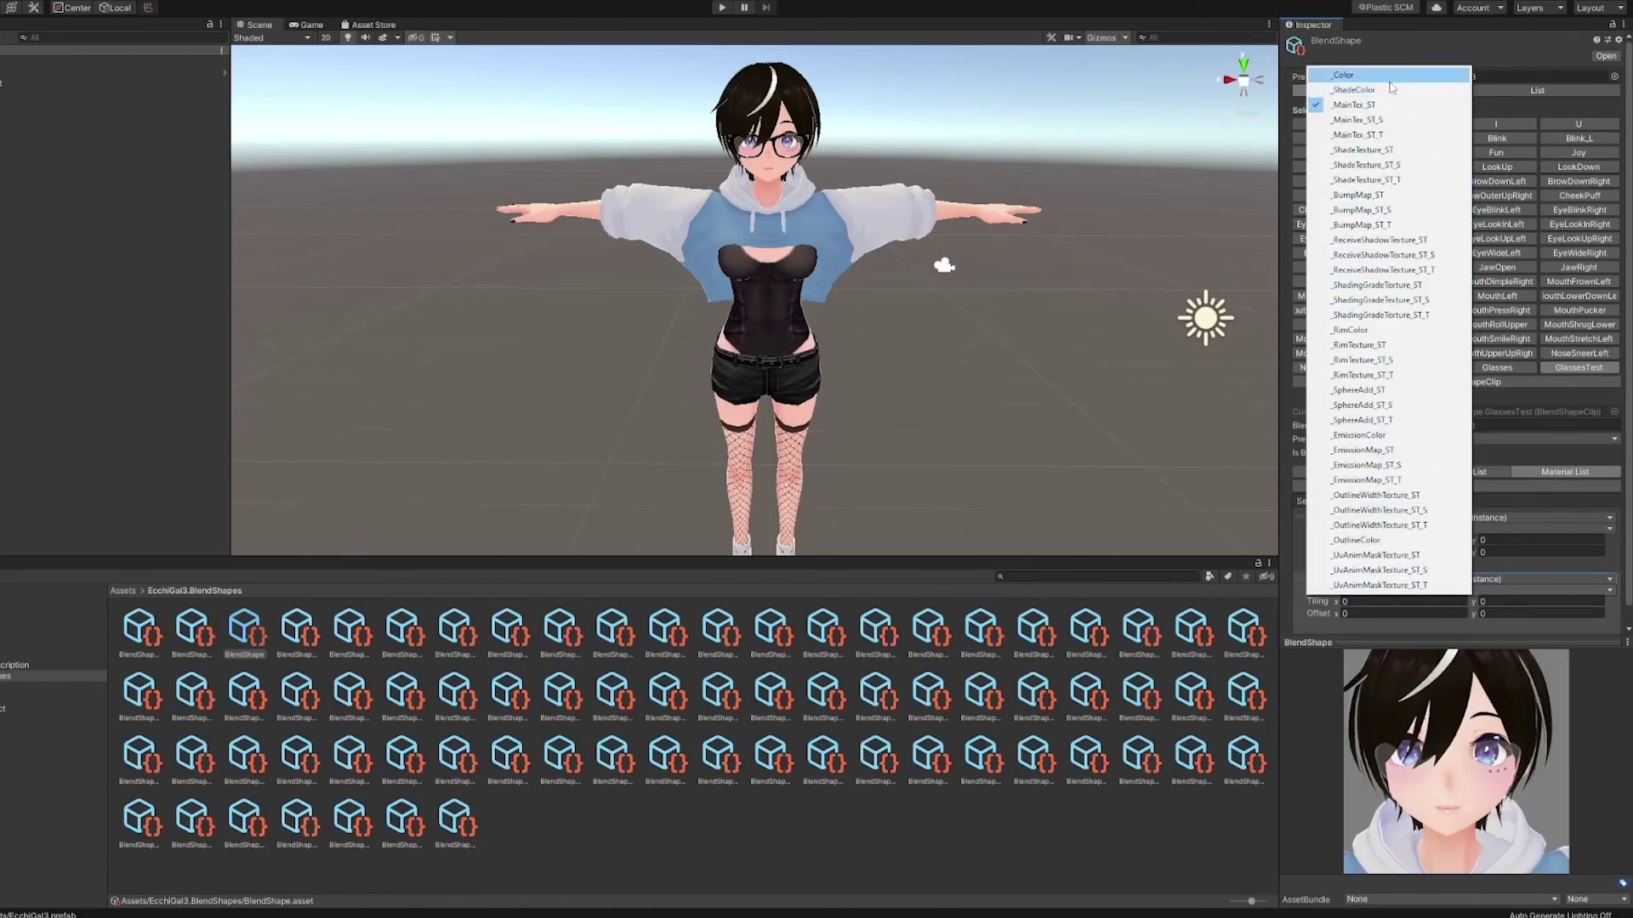
pyautogui.click(1391, 79)
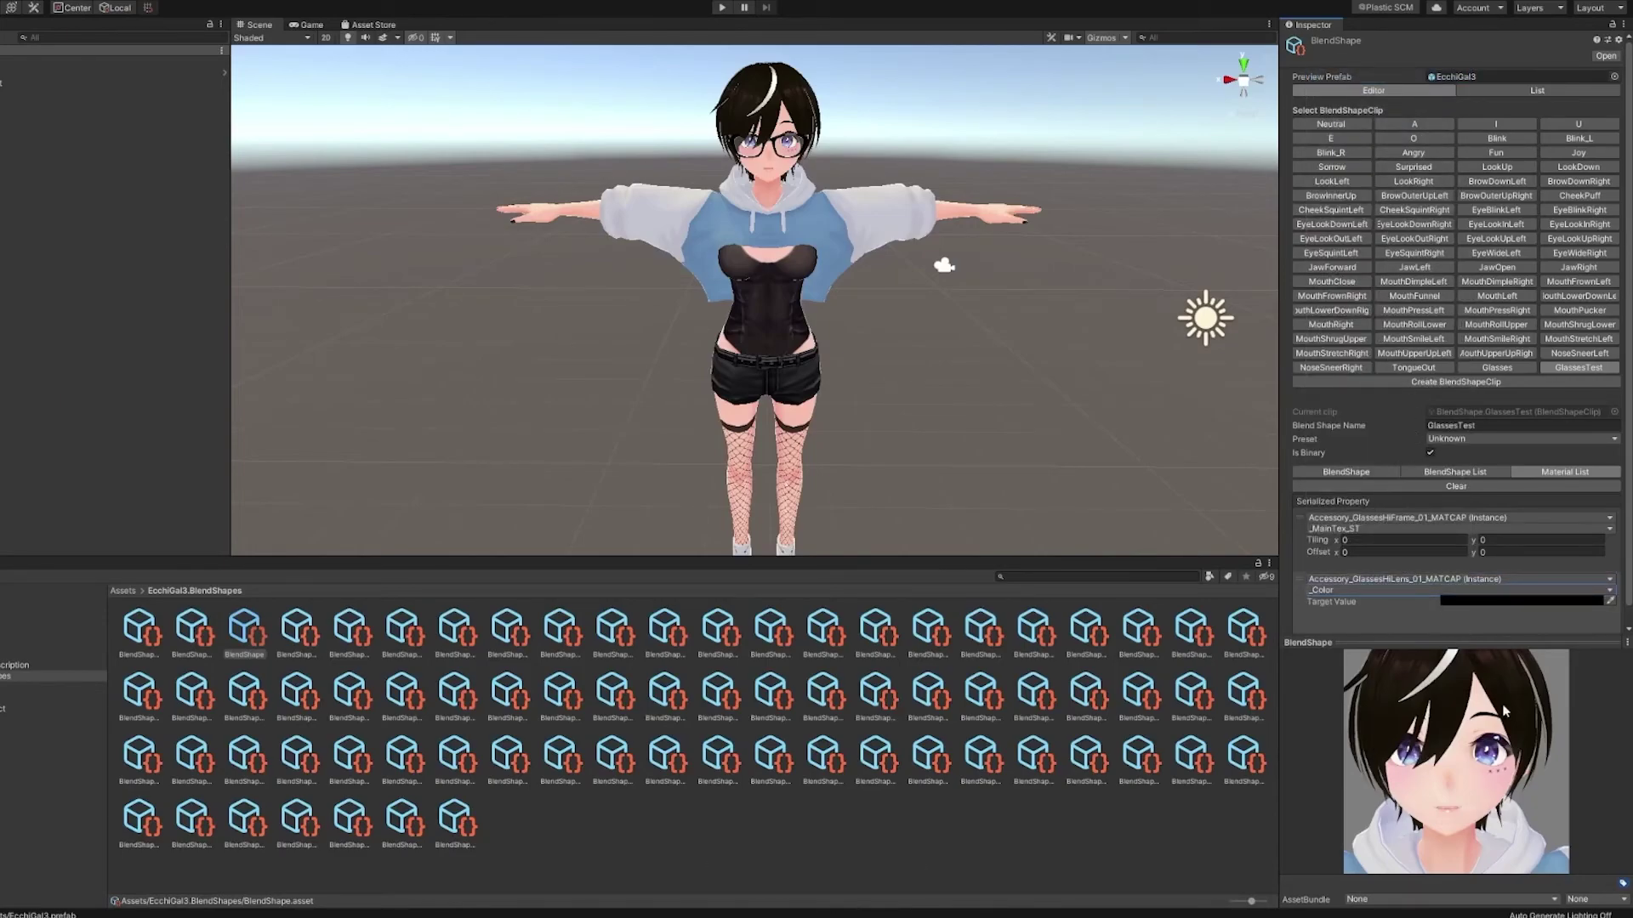
pyautogui.moveTo(1443, 785); pyautogui.dragTo(1543, 790)
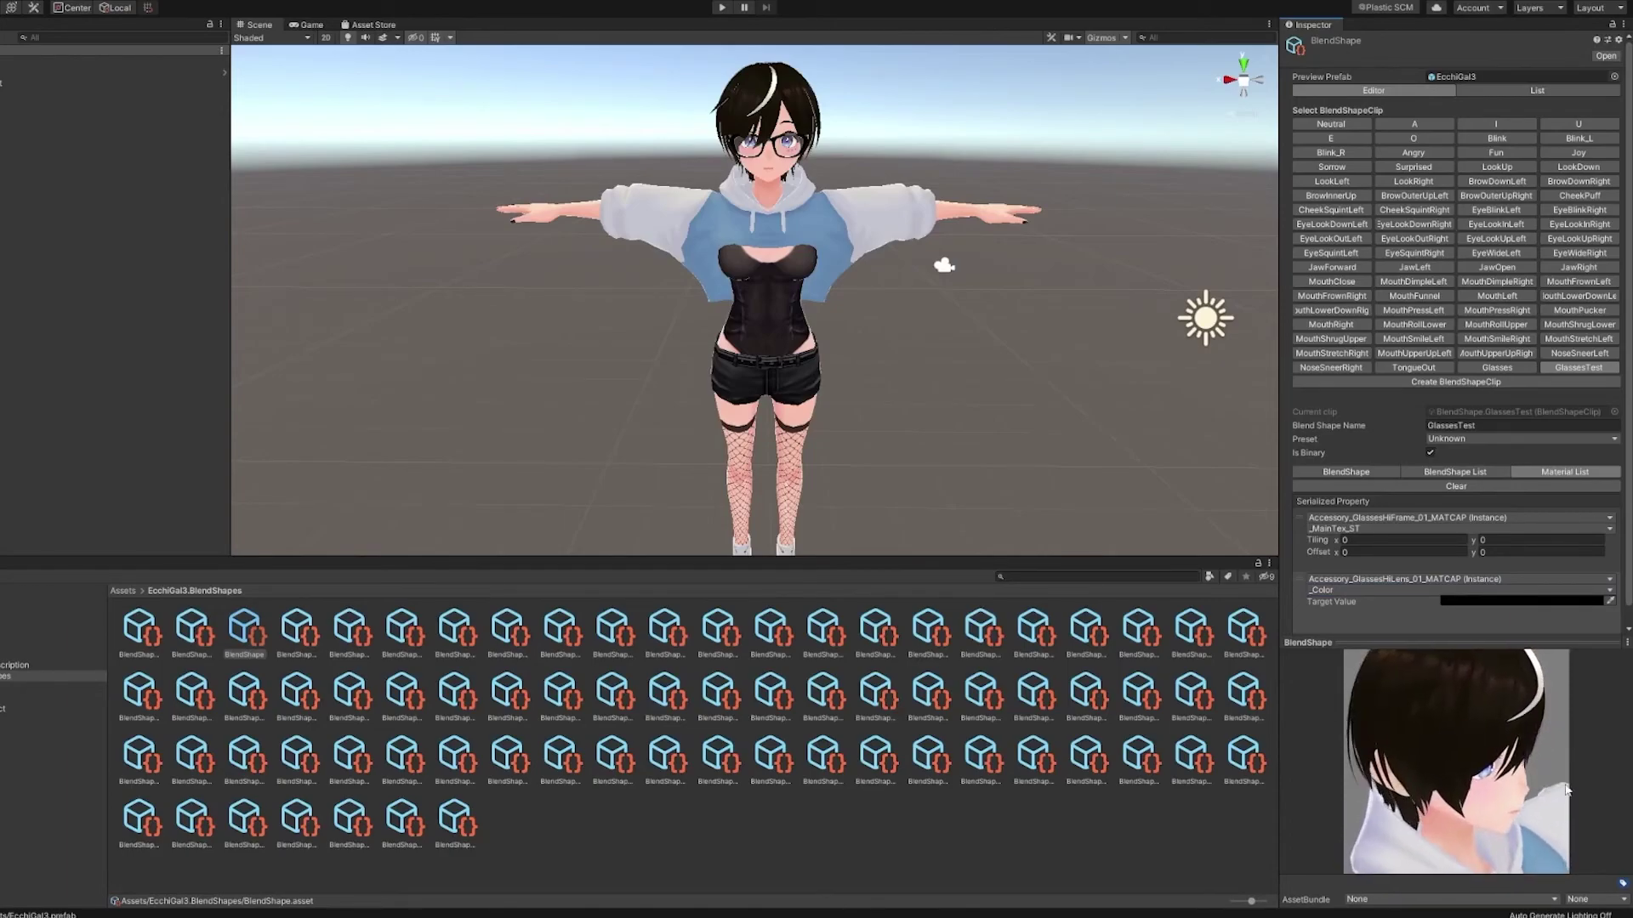
pyautogui.moveTo(1542, 790); pyautogui.dragTo(1486, 782)
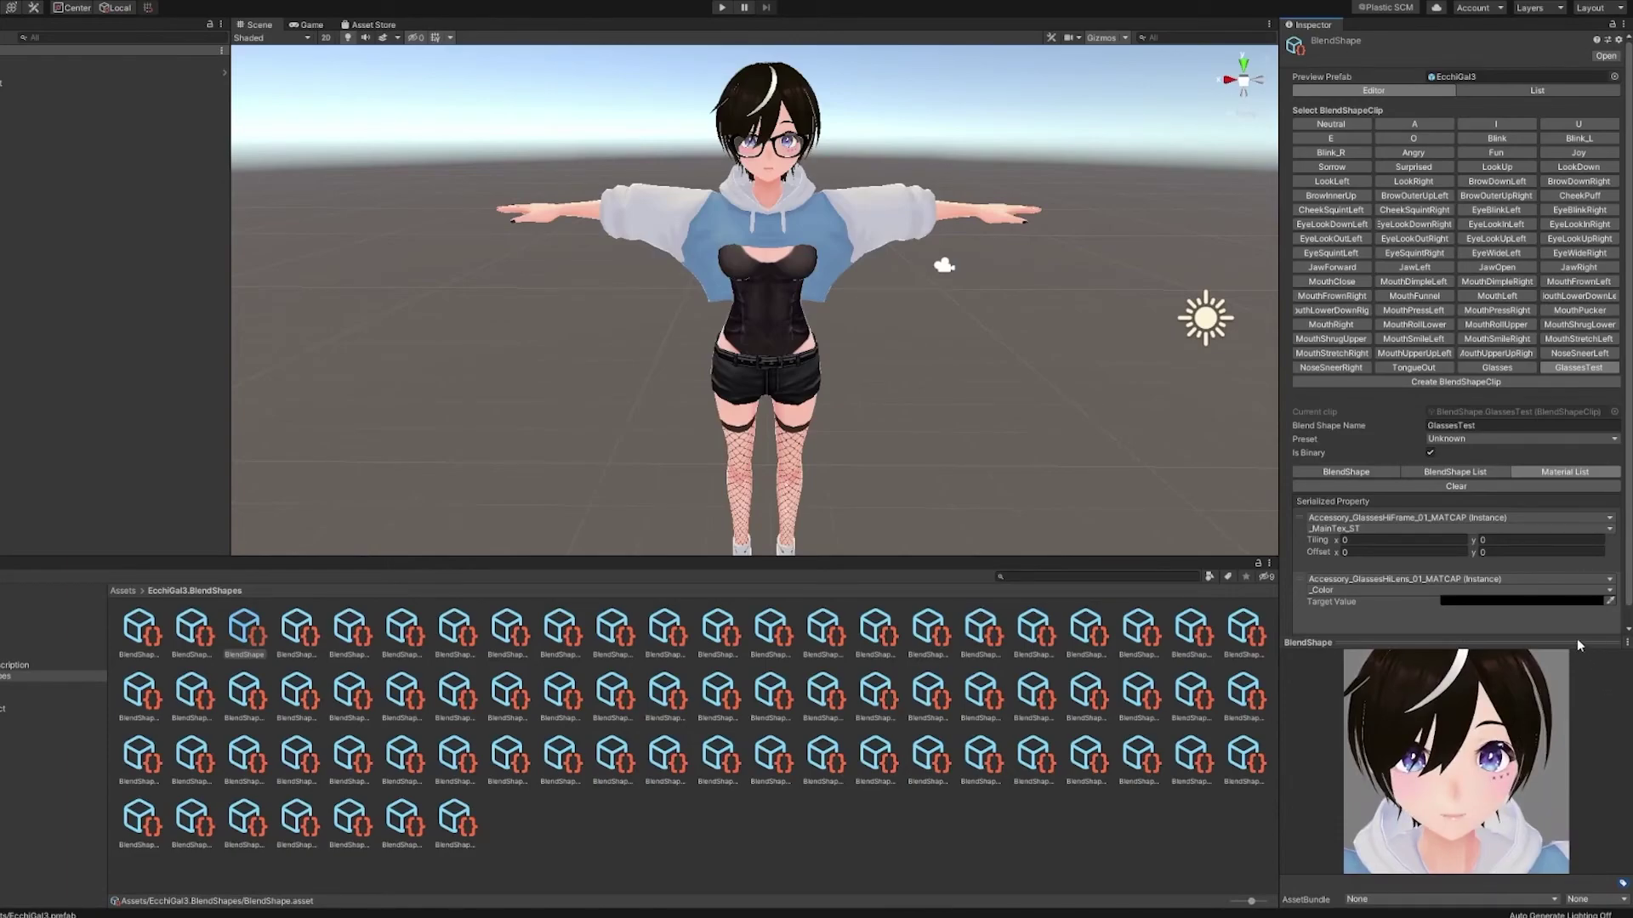
pyautogui.click(1499, 633)
pyautogui.moveTo(1498, 632); pyautogui.dragTo(1502, 705)
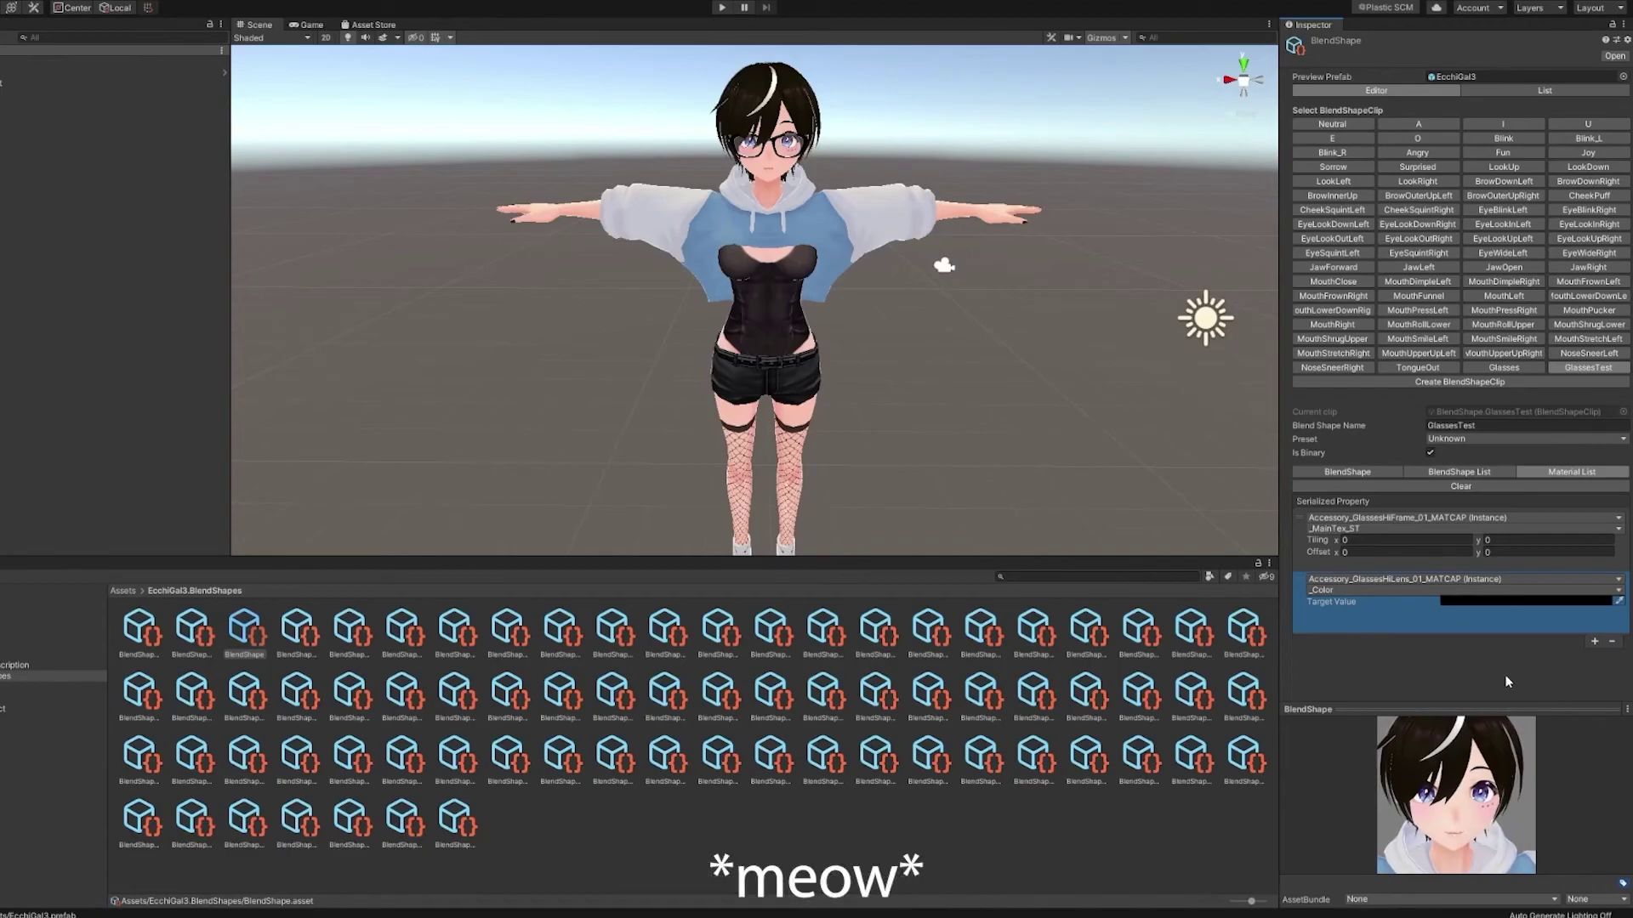
# - Open UniVRM's Export UniVRM window and set EcchiGal3 as the ExportRoot
pyautogui.click(127, 3)
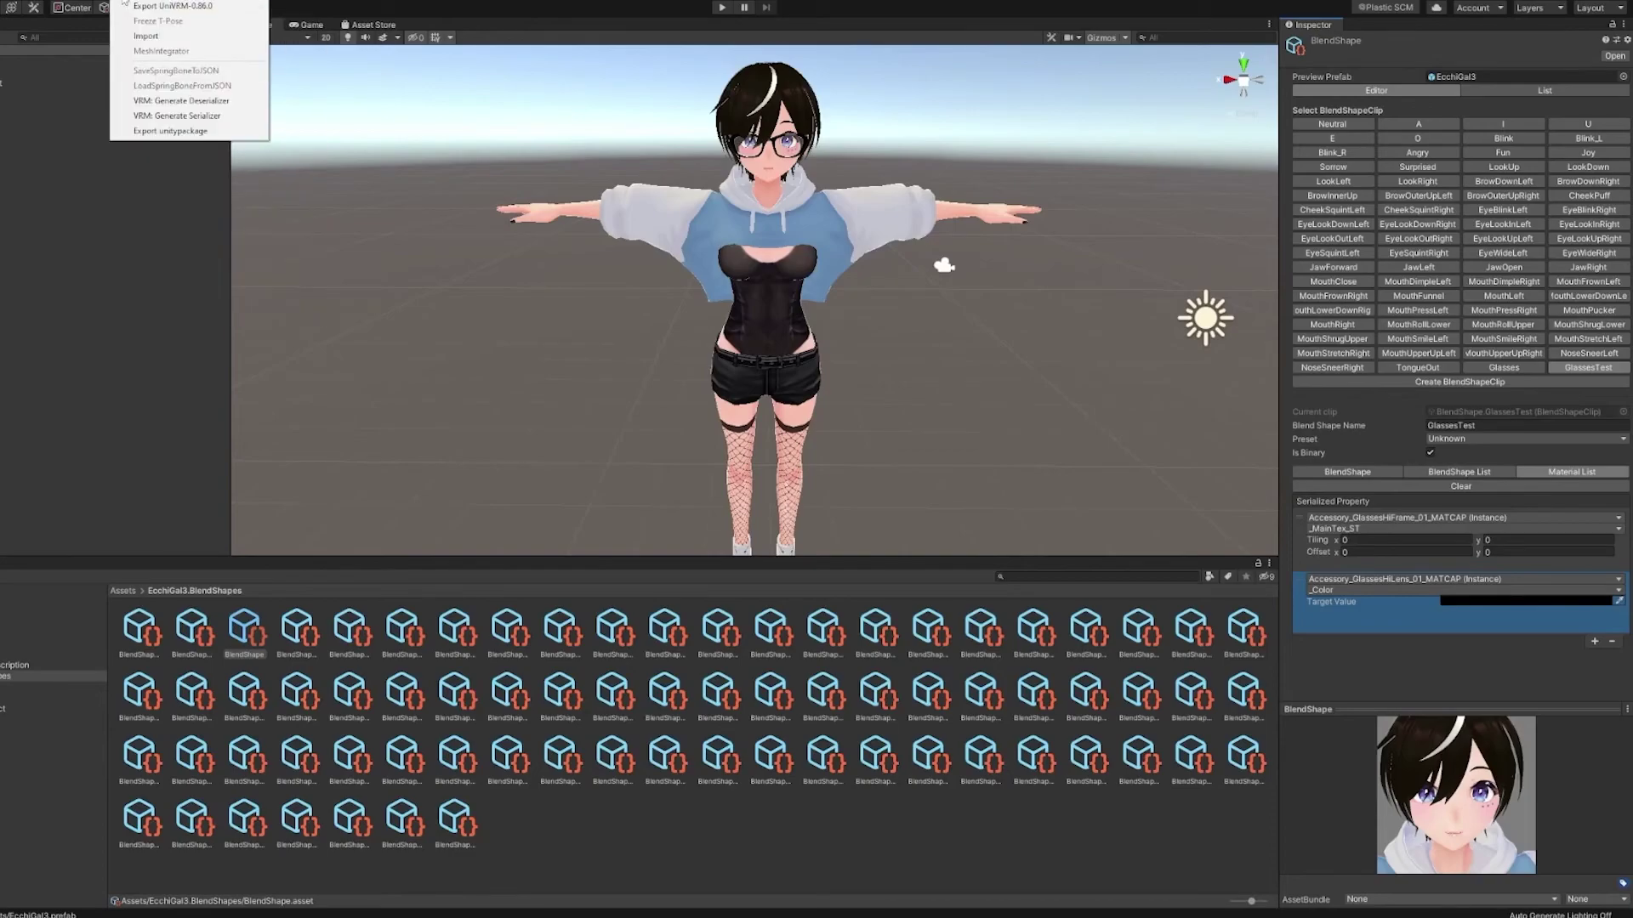
pyautogui.click(171, 7)
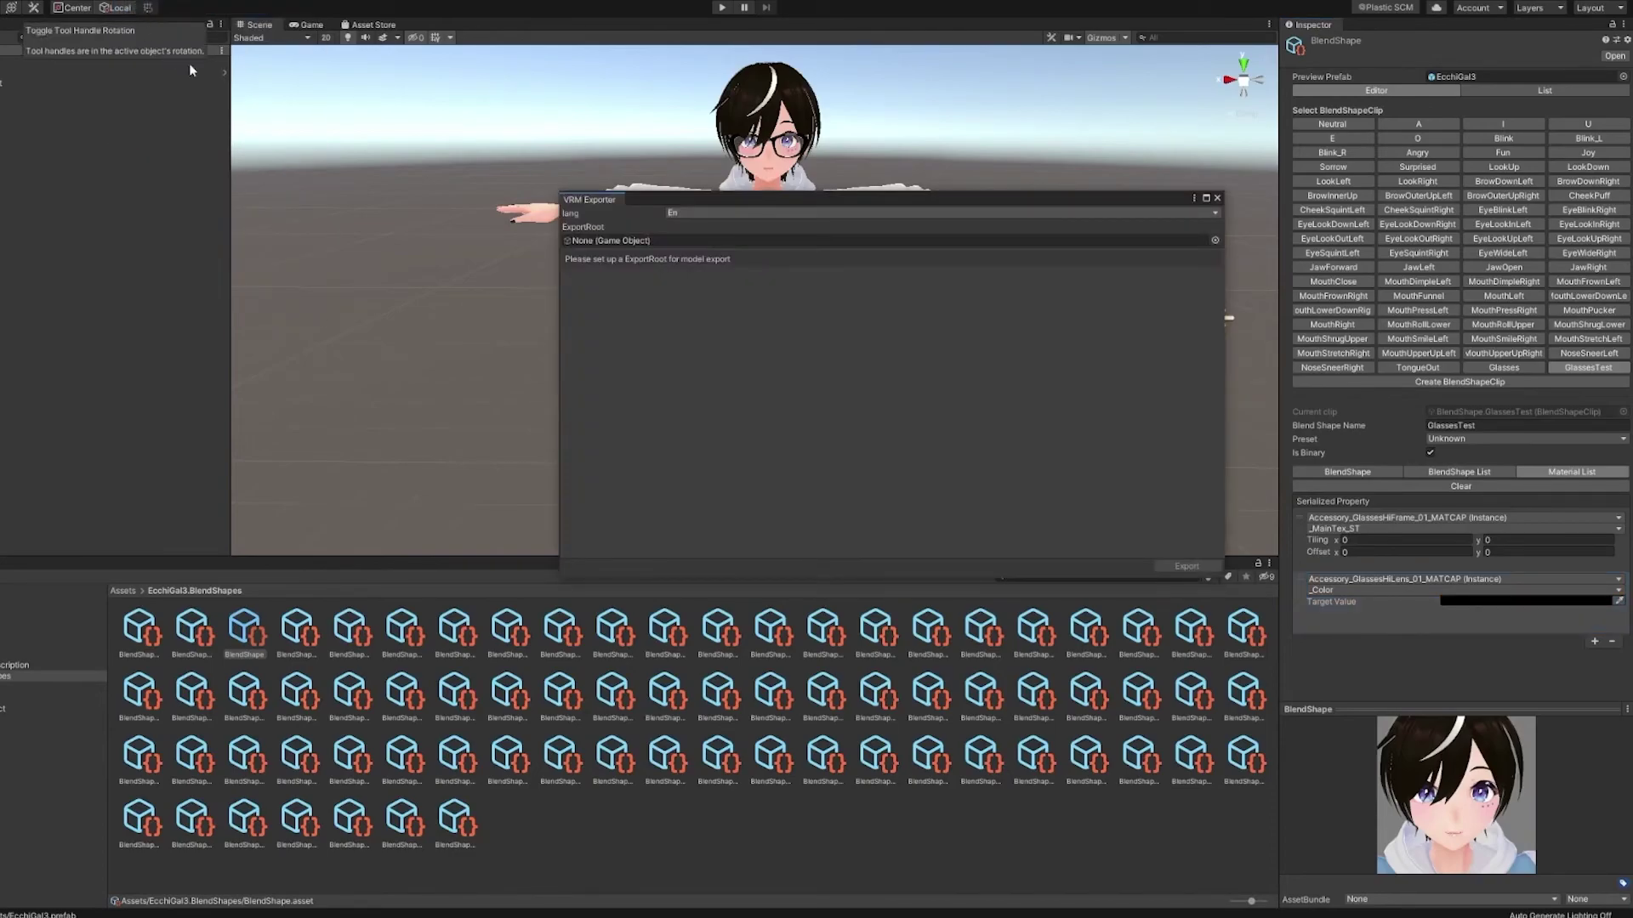
pyautogui.moveTo(55, 72); pyautogui.dragTo(624, 250)
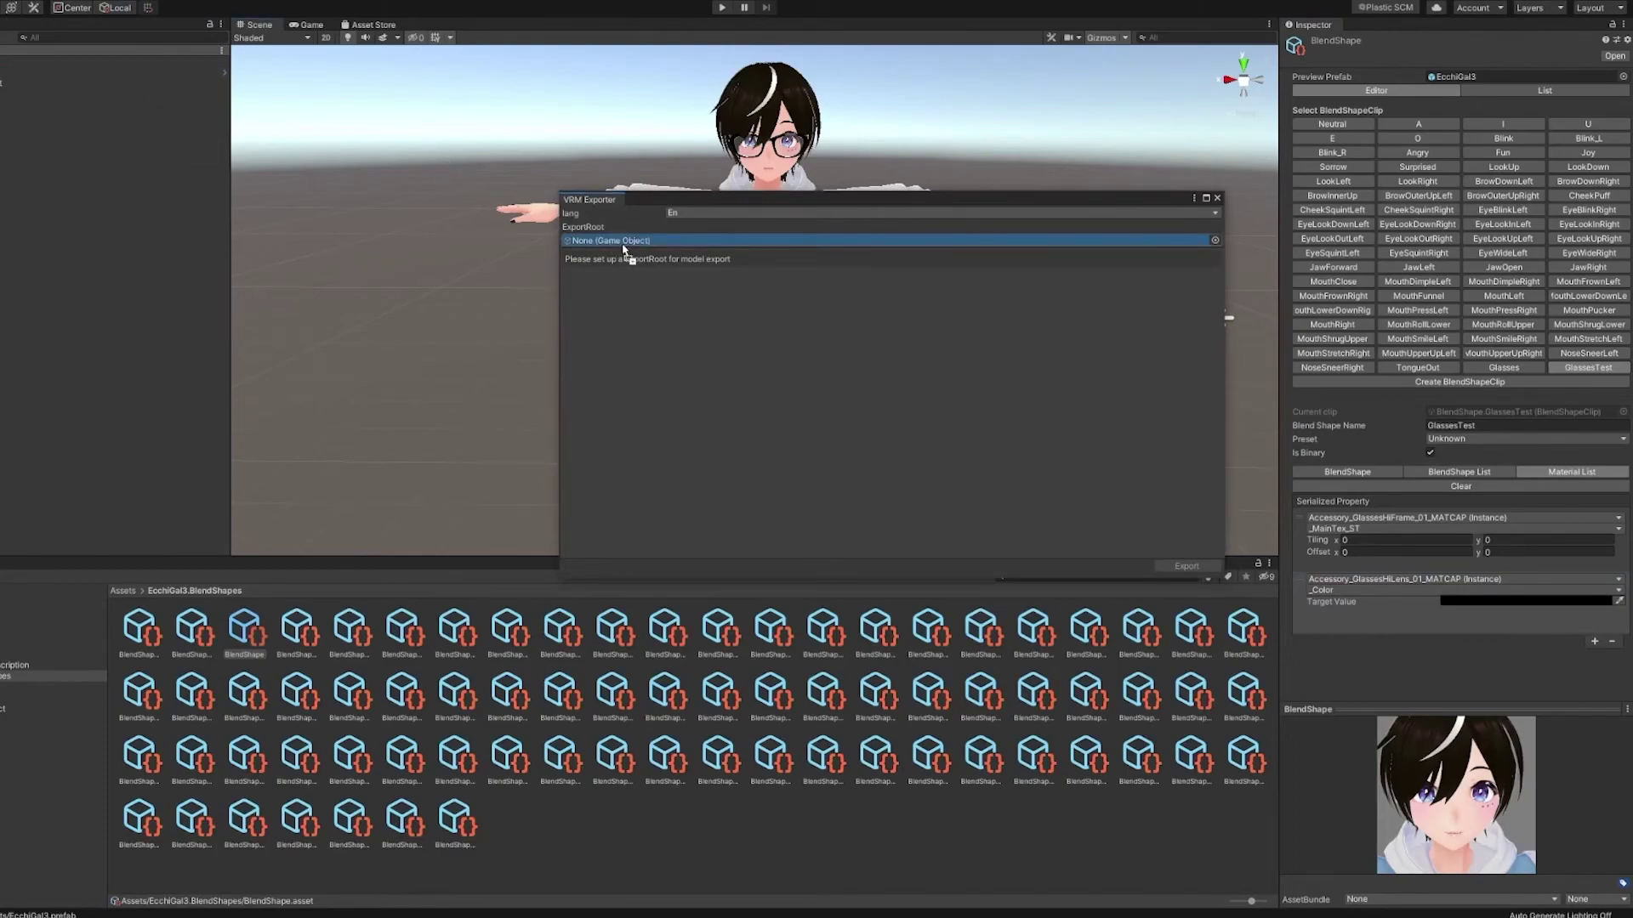
pyautogui.moveTo(623, 250); pyautogui.dragTo(623, 246)
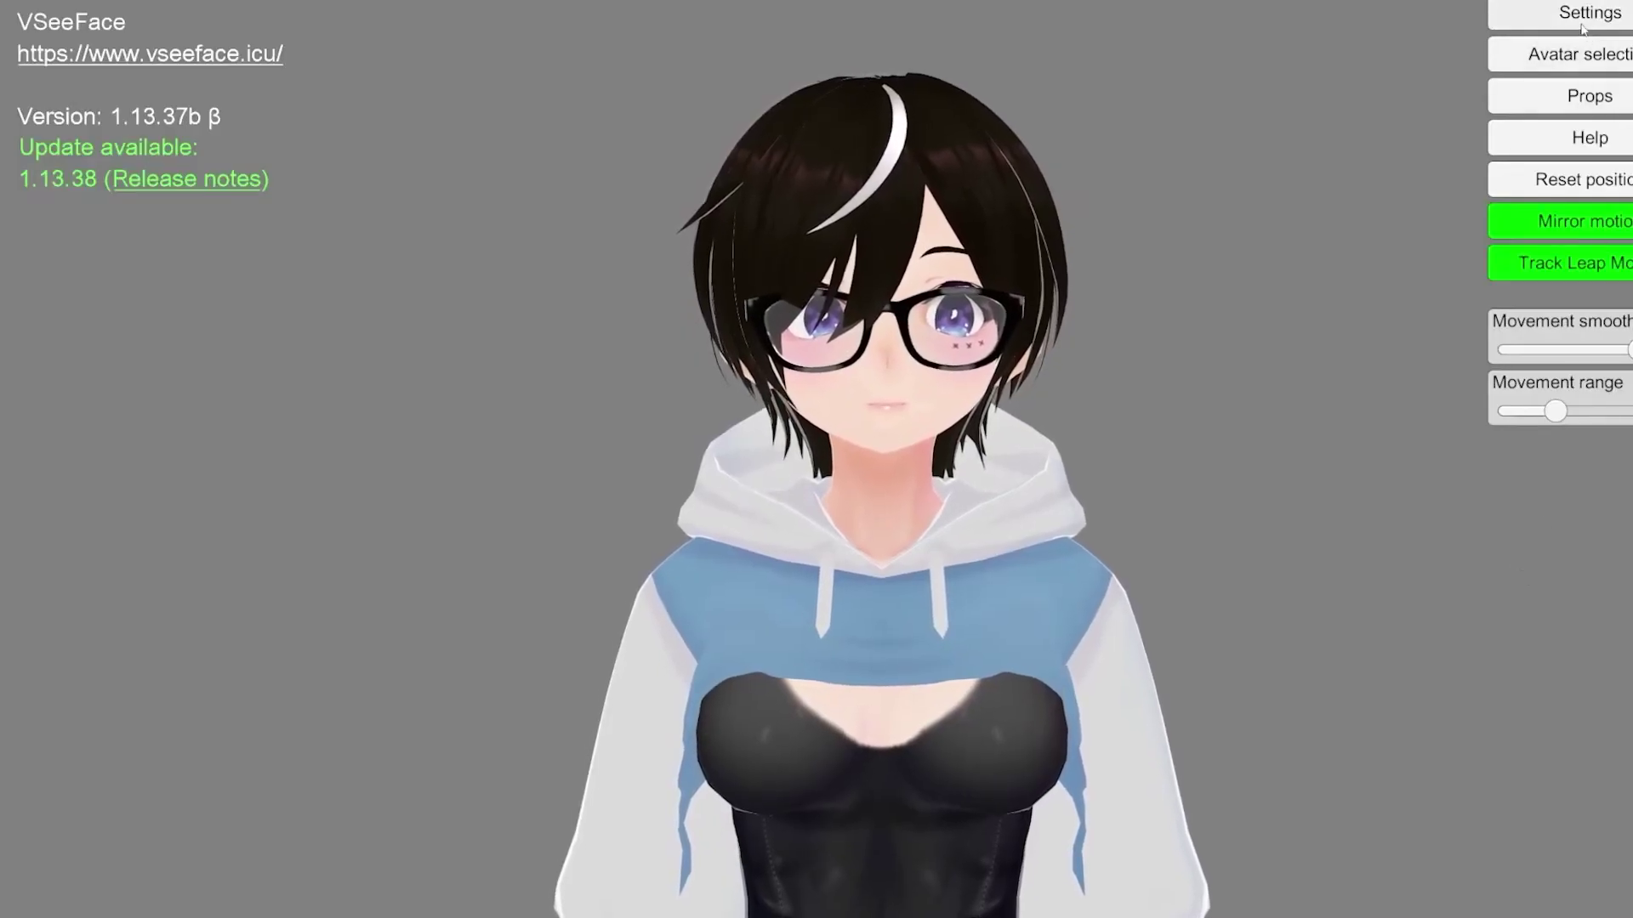
# - In VSeeFace's expression settings, toggle the avatar's glasses off and back on with Ctrl+Shift+G
pyautogui.click(1584, 15)
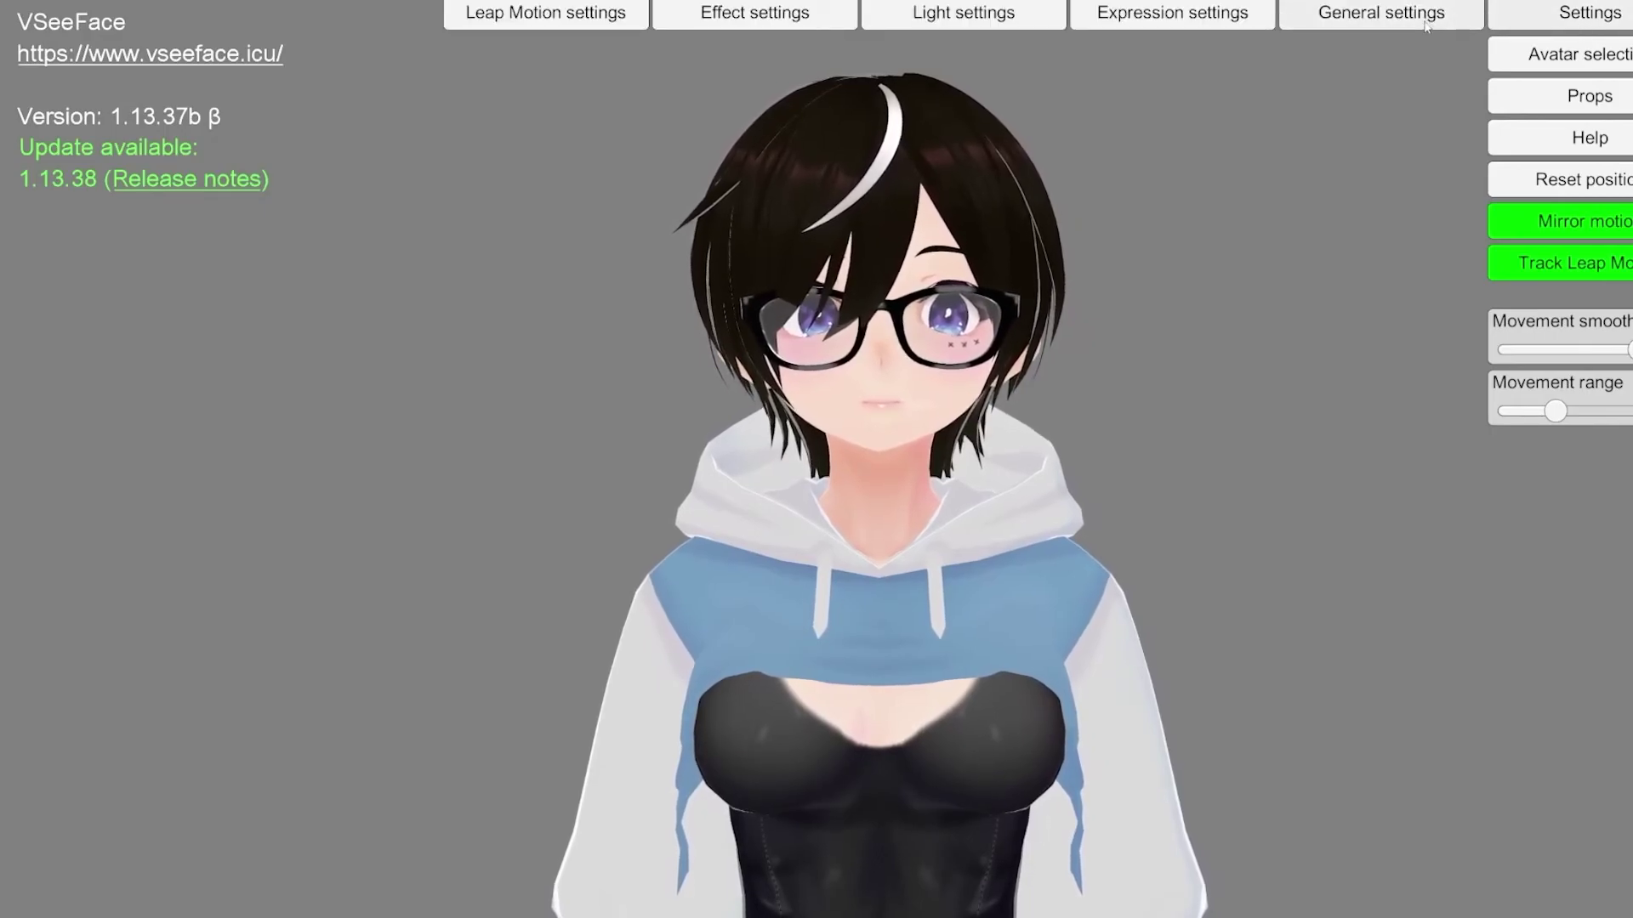
pyautogui.click(1224, 19)
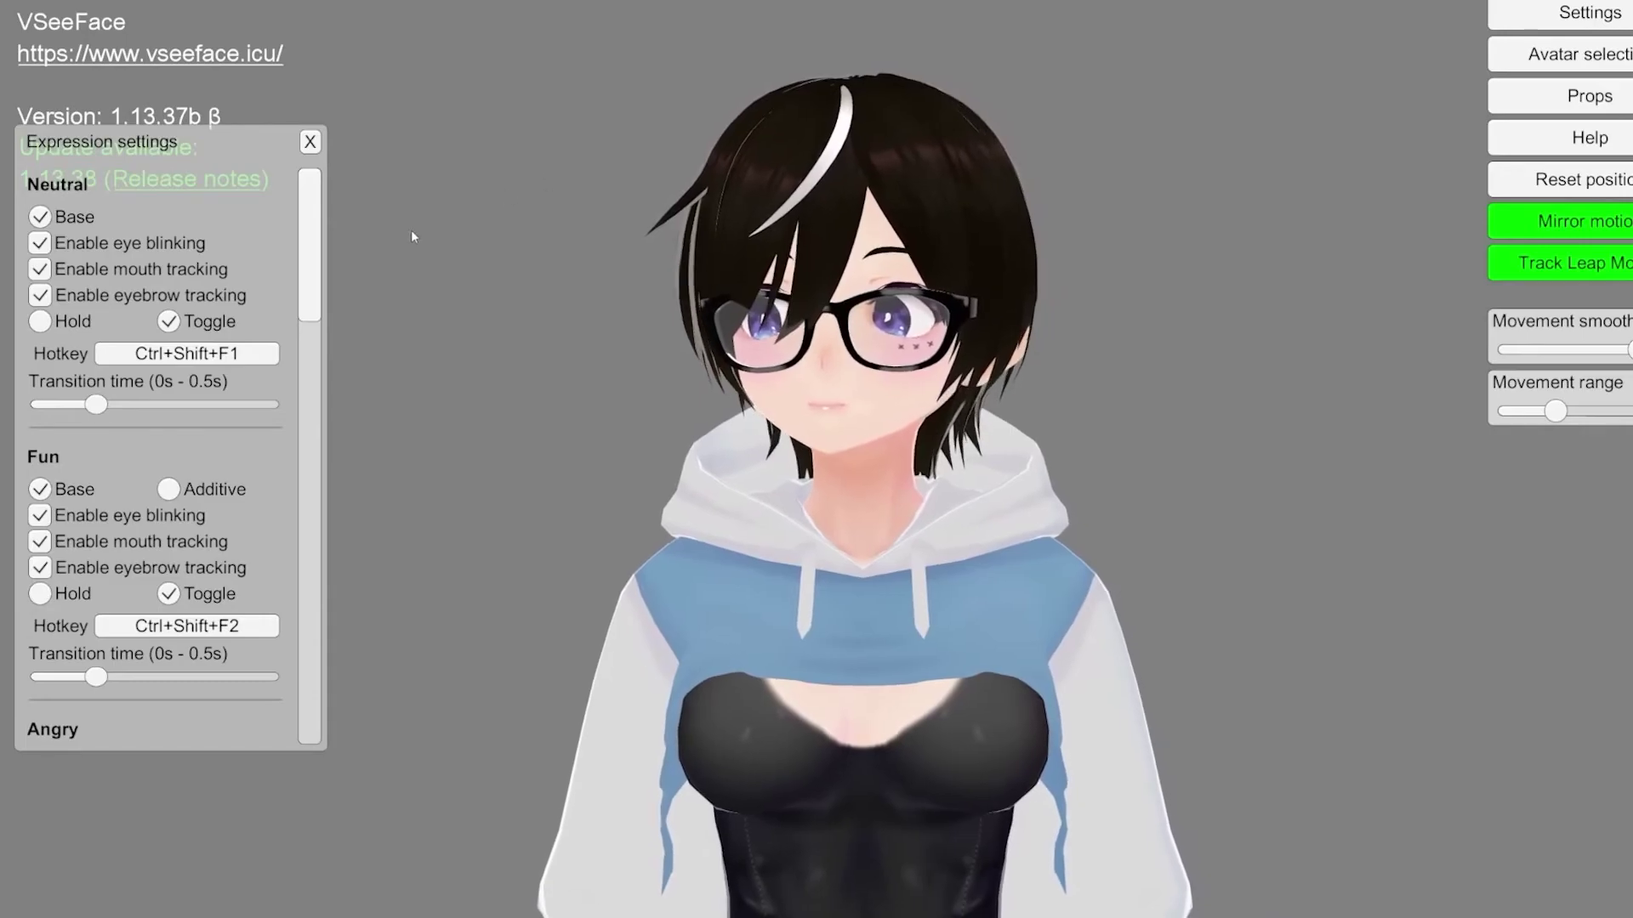
pyautogui.moveTo(315, 278); pyautogui.dragTo(327, 648)
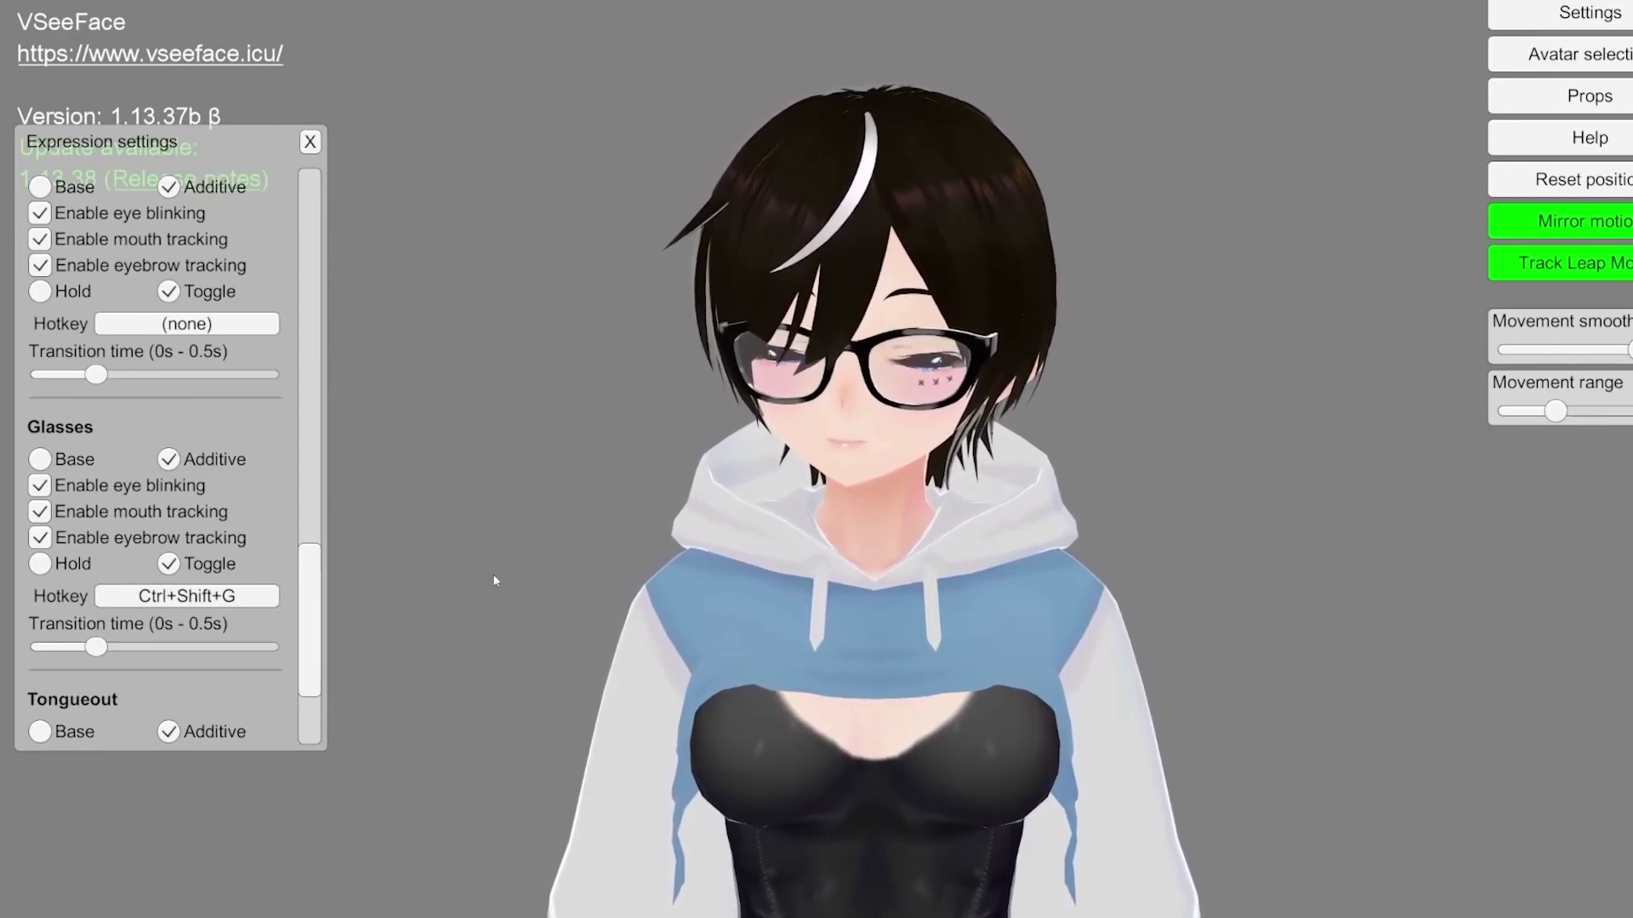
pyautogui.hotkey('ctrl', 'shift', 'g')
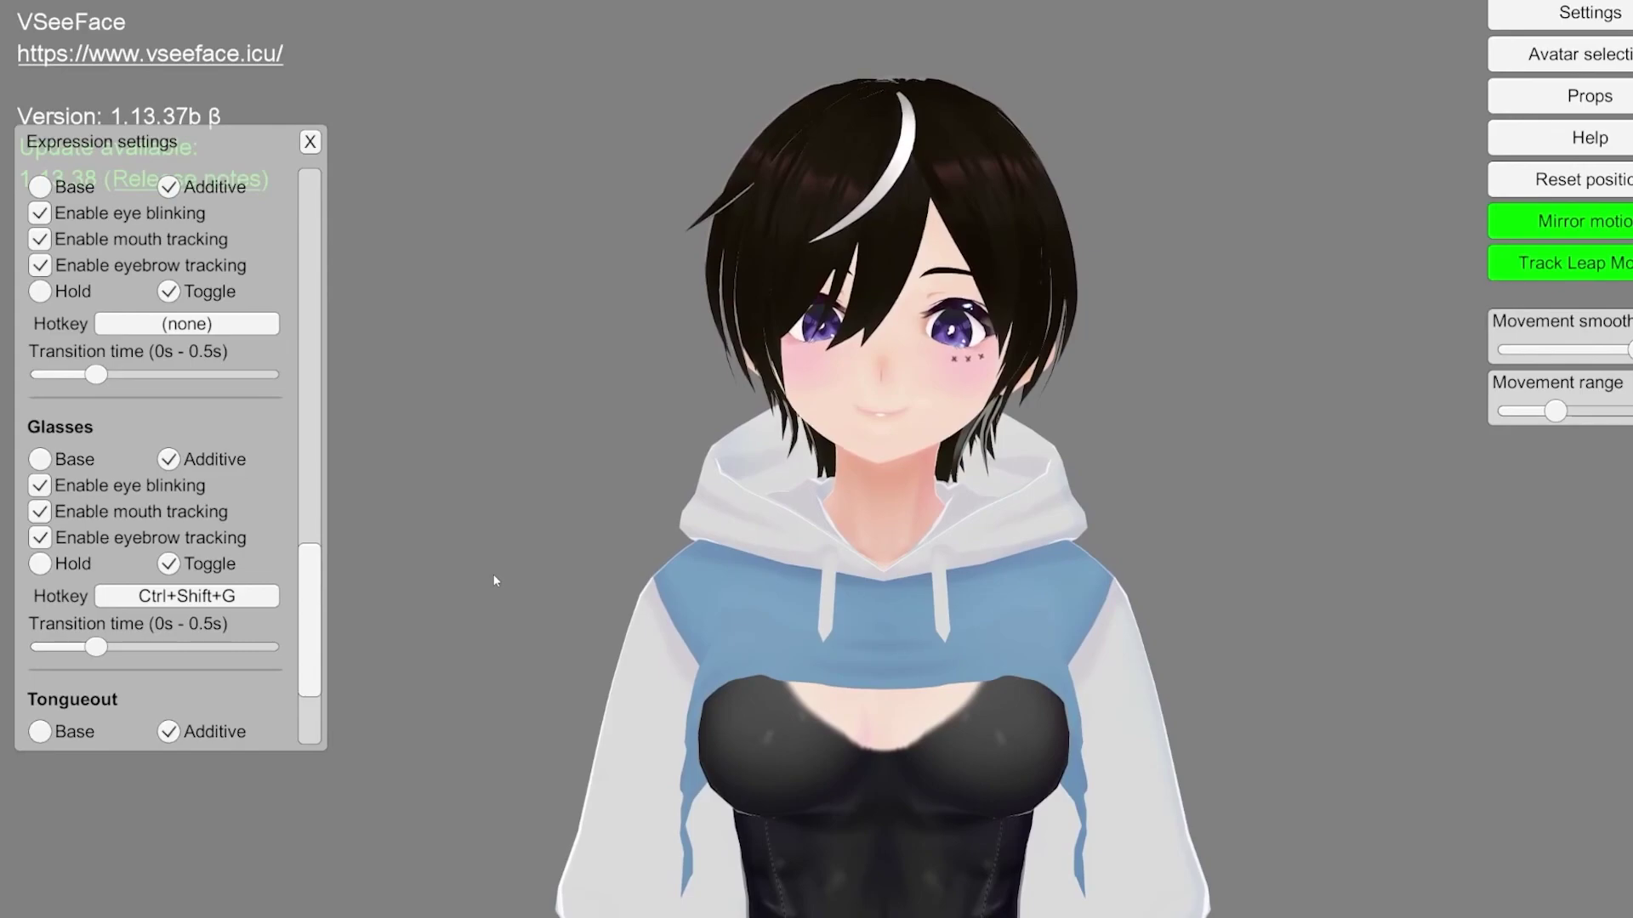
pyautogui.hotkey('ctrl', 'shift', 'g')
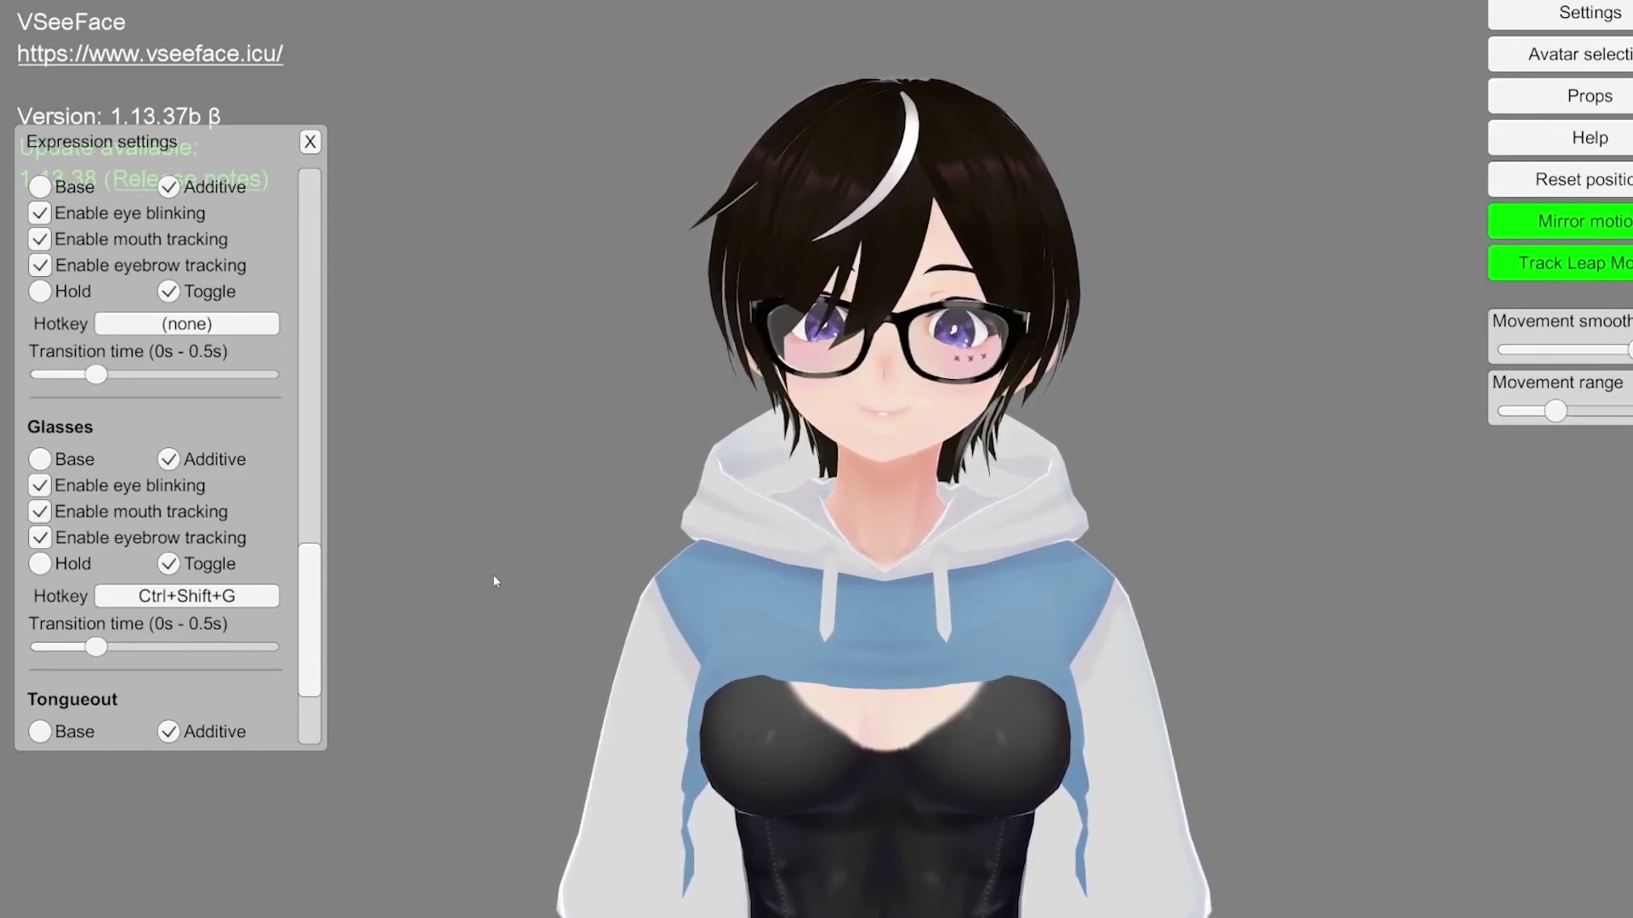